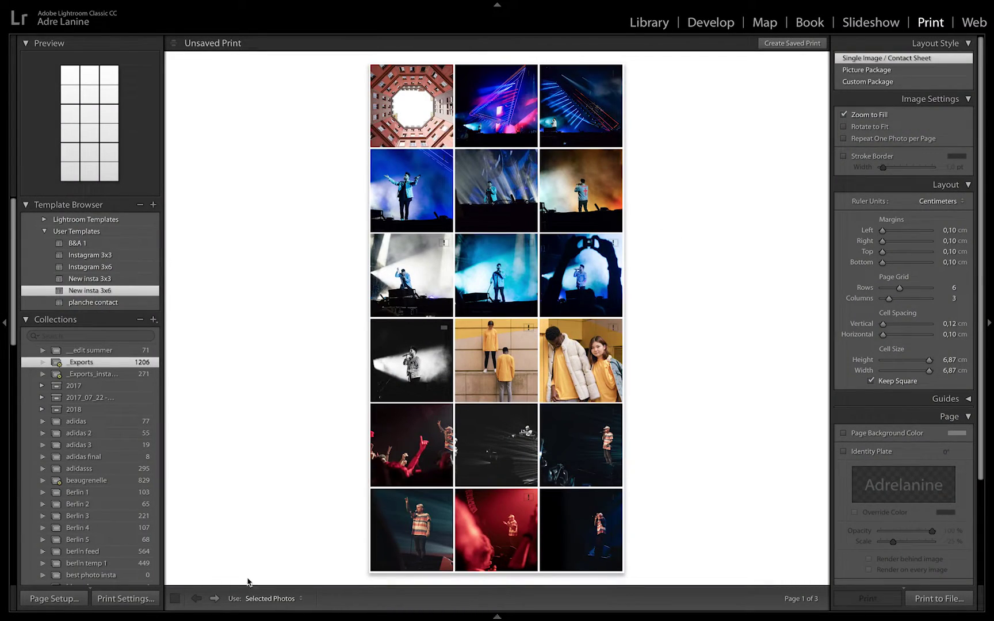
# - Flip the print preview forward to page three and back to page one
pyautogui.click(215, 599)
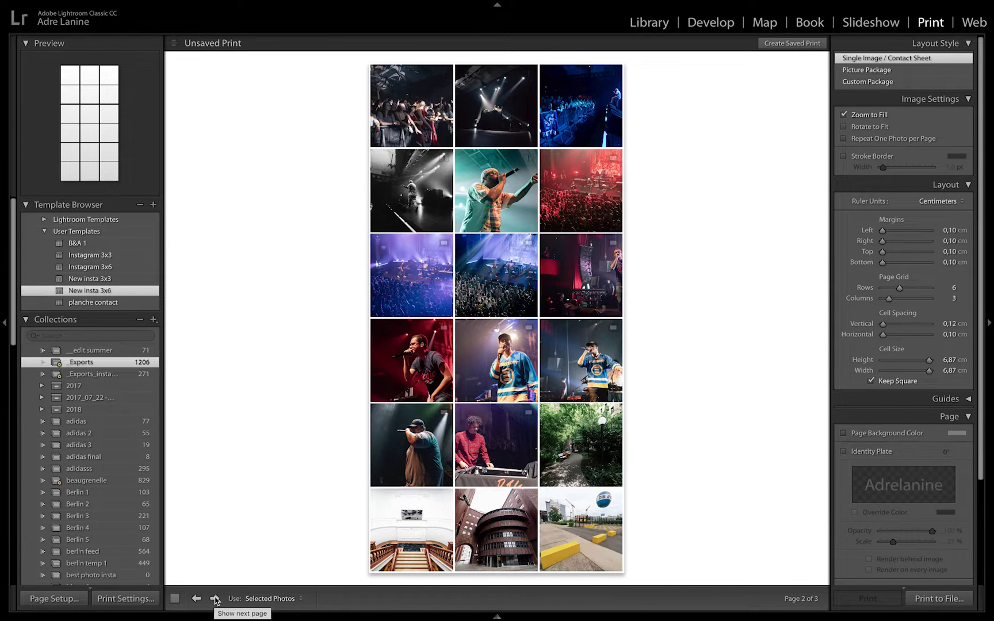
pyautogui.click(215, 600)
pyautogui.click(196, 599)
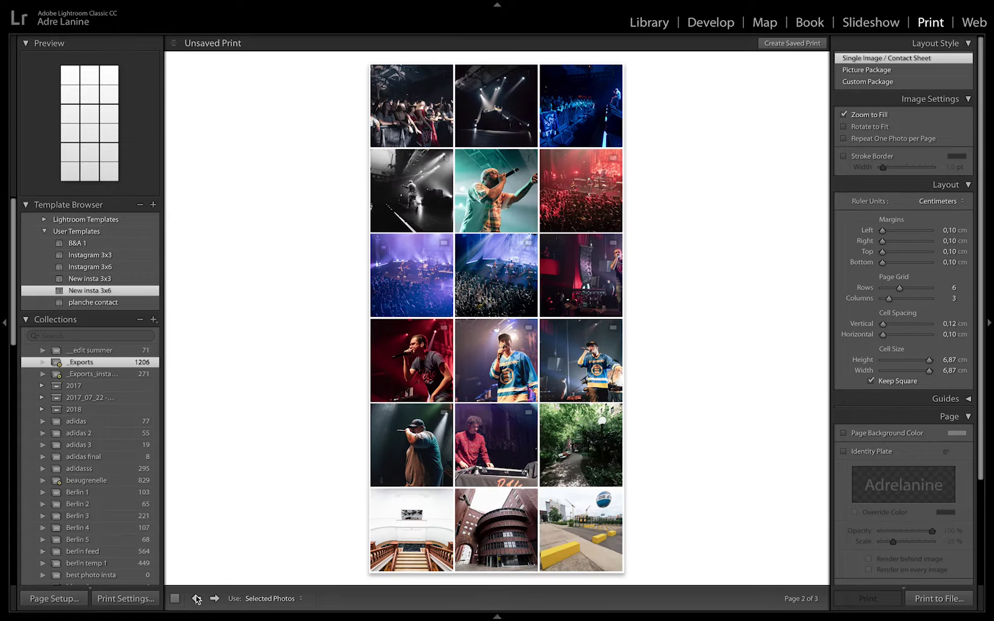
pyautogui.click(196, 599)
# - Apply the New insta 3x3 template and page through its four pages
pyautogui.click(127, 279)
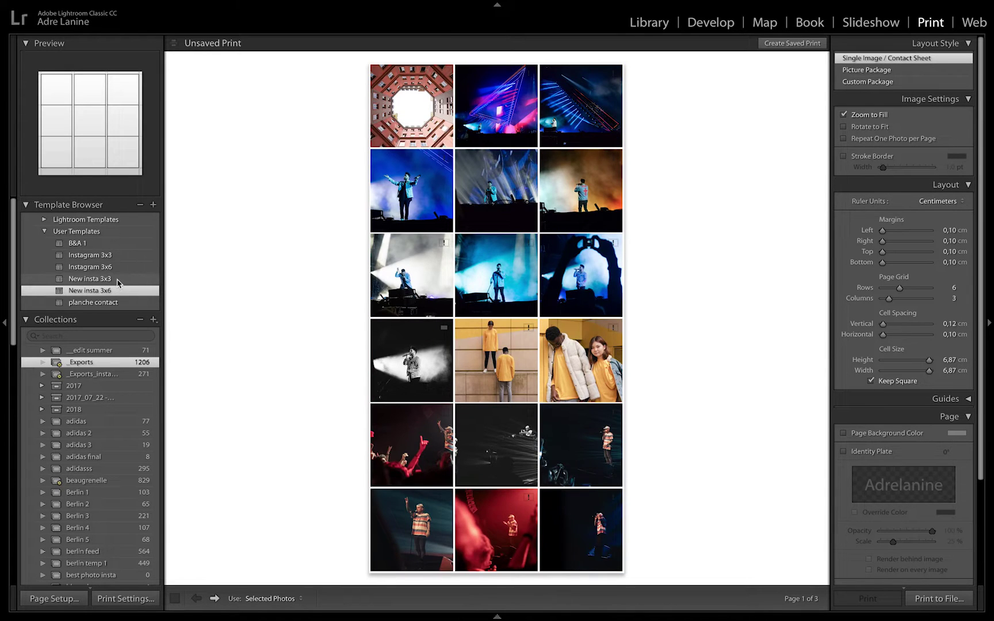
pyautogui.click(215, 599)
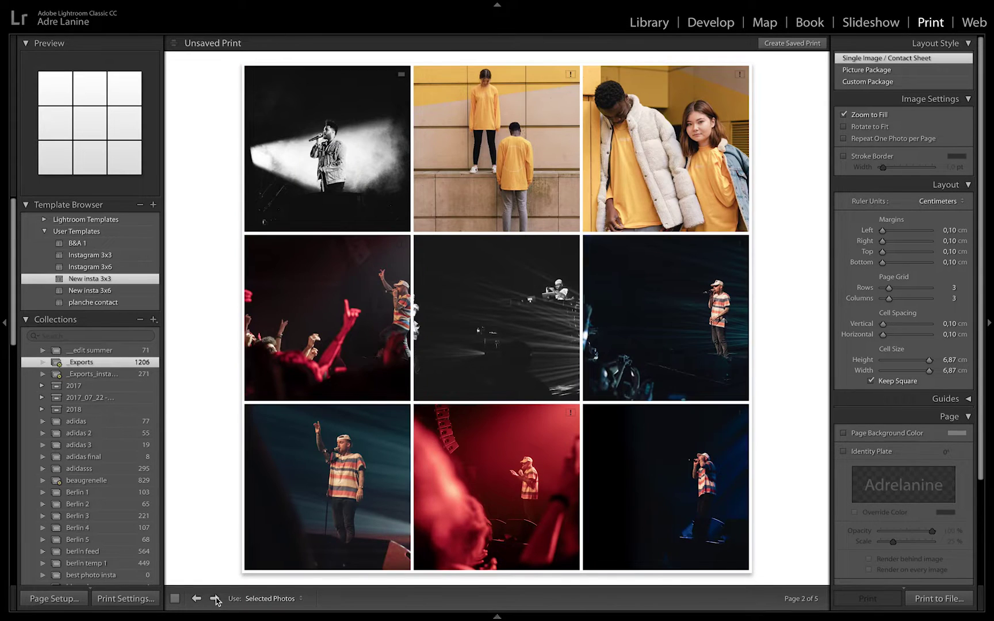
pyautogui.click(215, 599)
pyautogui.click(215, 599)
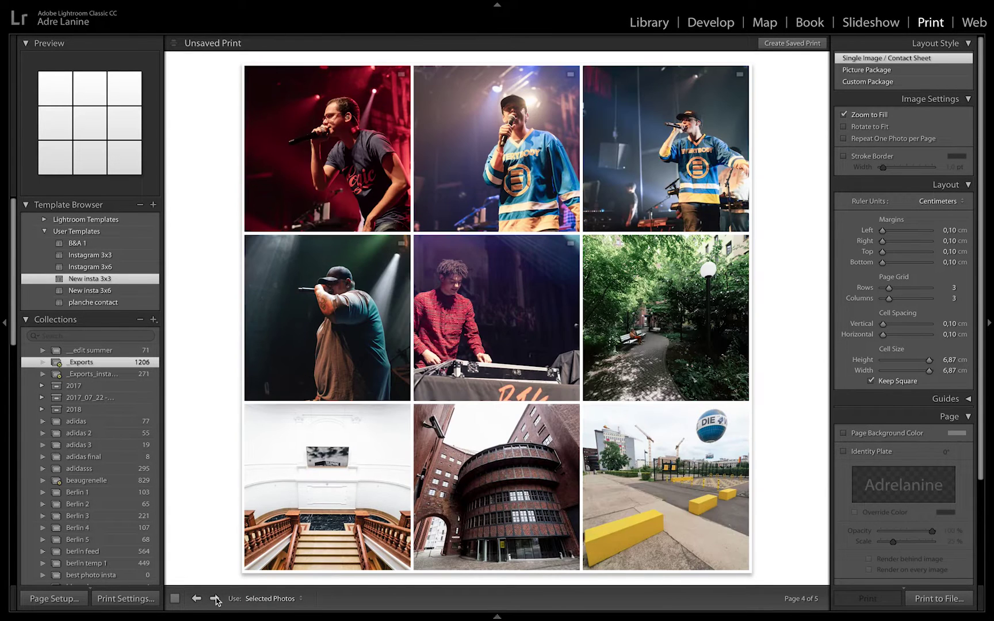
pyautogui.click(196, 599)
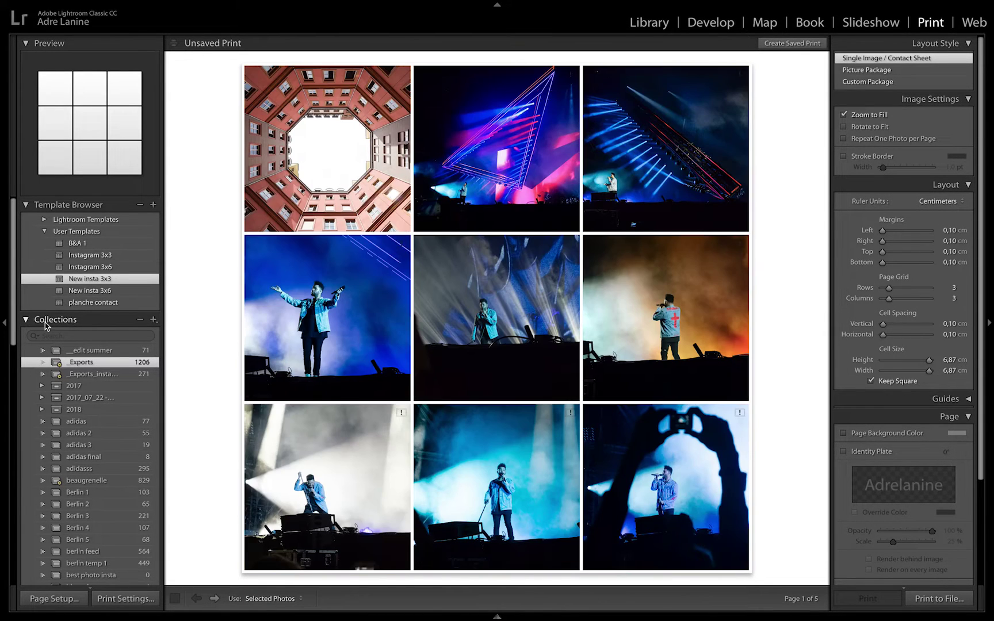
# - Compare the Instagram 3x6 and 3x3 templates, settling on New insta 3x6
pyautogui.click(90, 292)
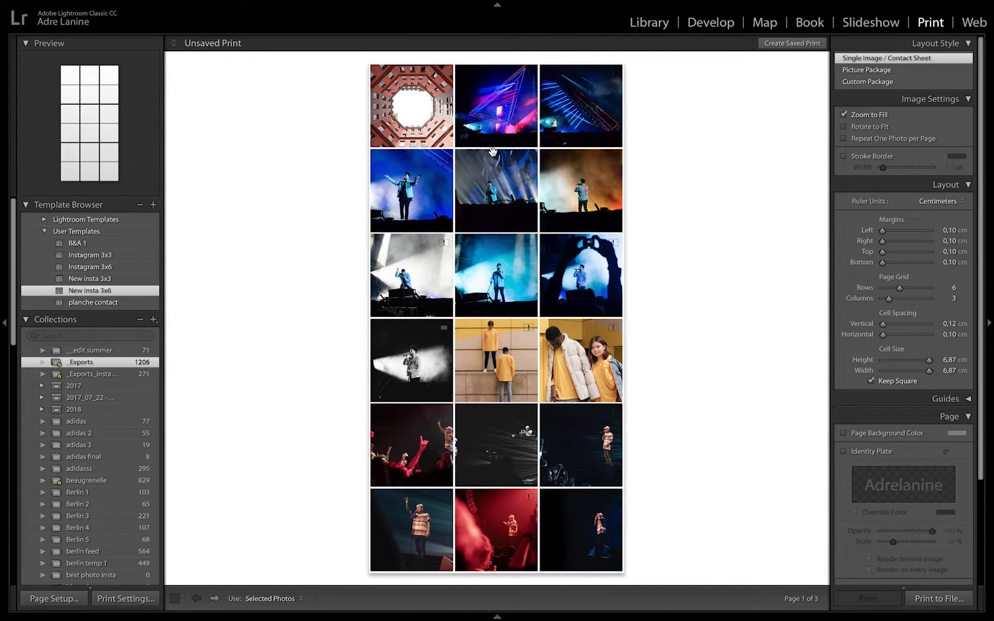
pyautogui.click(103, 268)
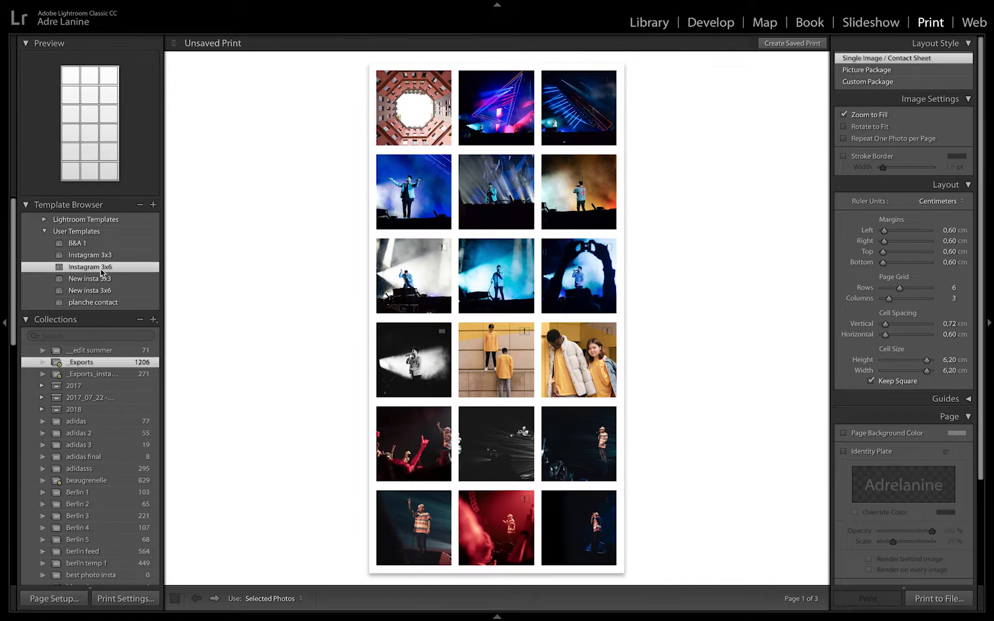
pyautogui.click(101, 257)
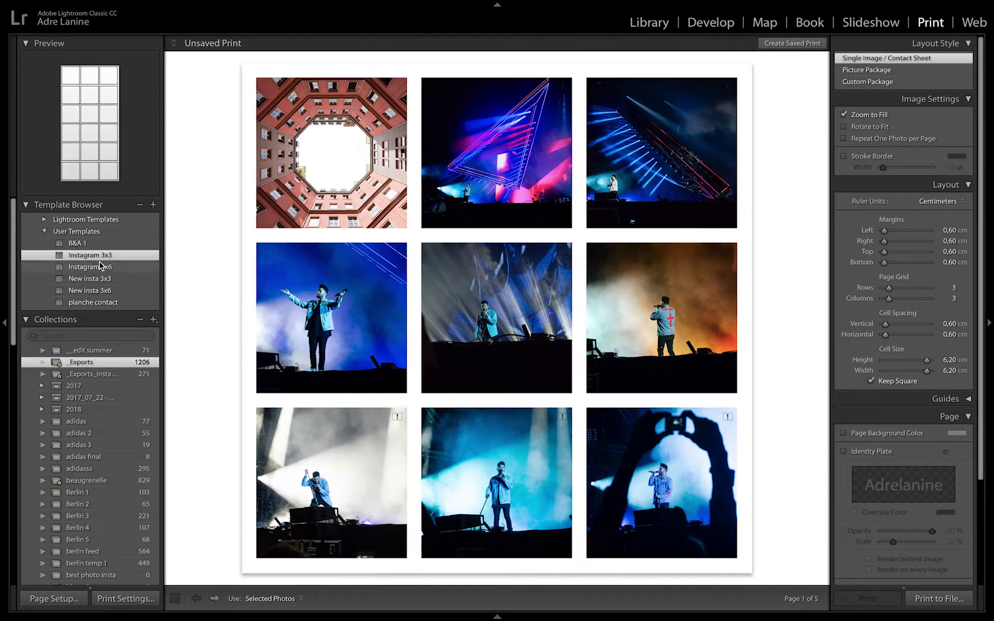
pyautogui.click(99, 268)
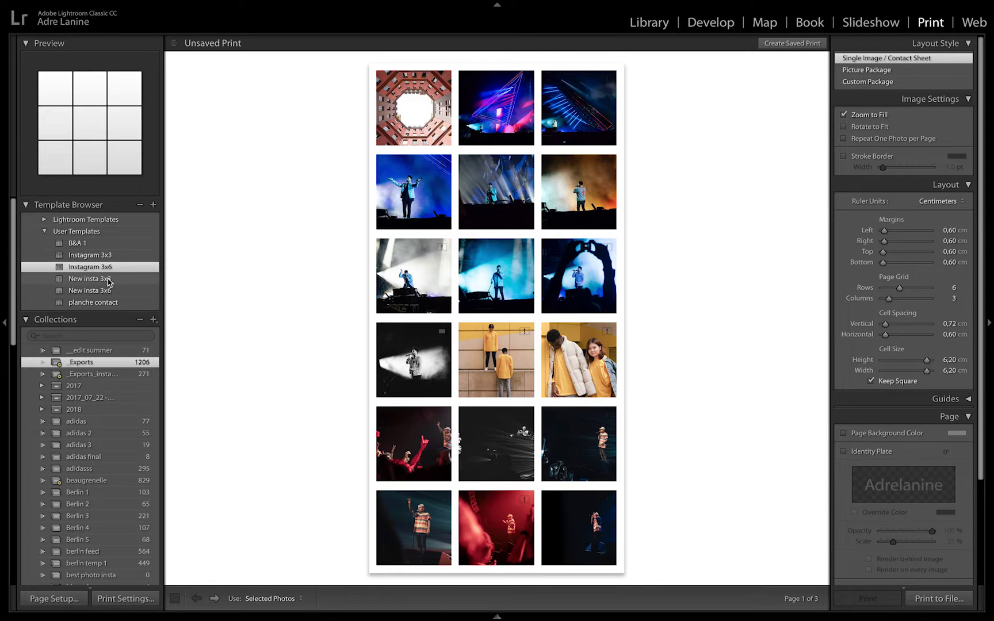
pyautogui.click(105, 290)
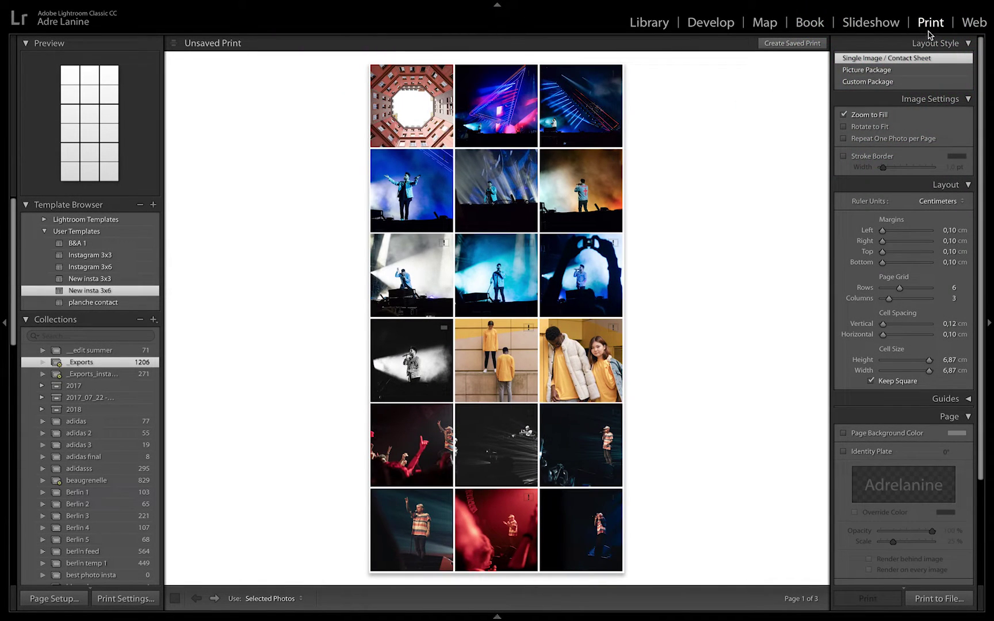
# - In the Library grid, make the bottle photo active and bring up a thumbnail's context menu
pyautogui.click(649, 27)
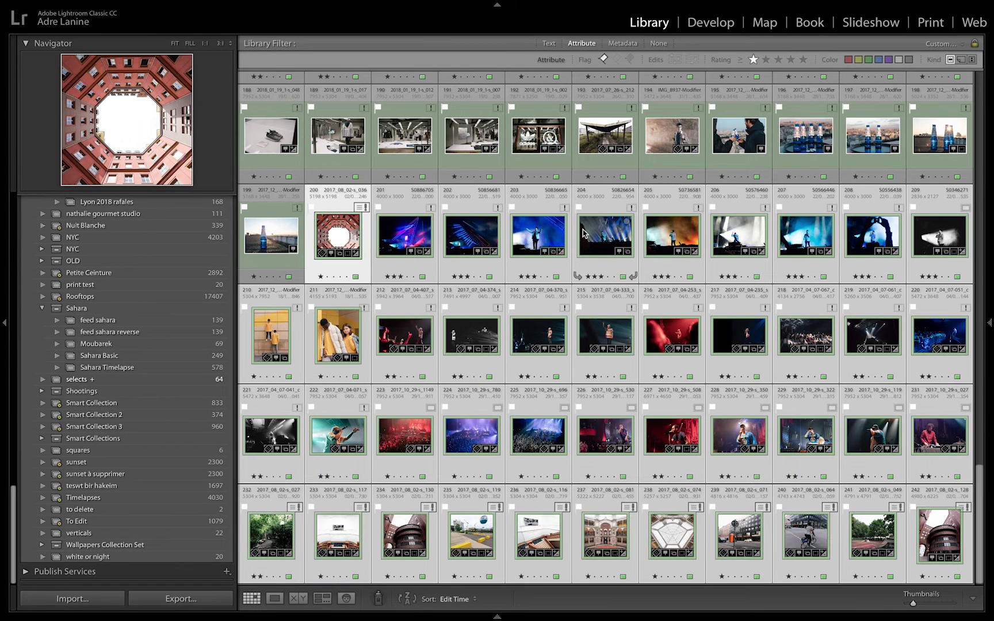
pyautogui.moveTo(271, 235)
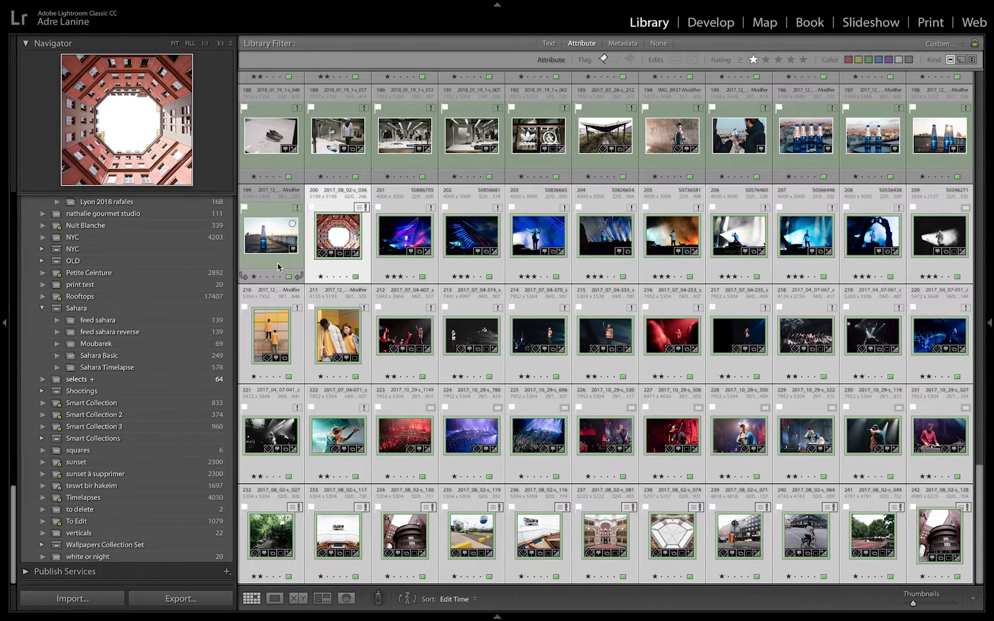
pyautogui.press('Left')
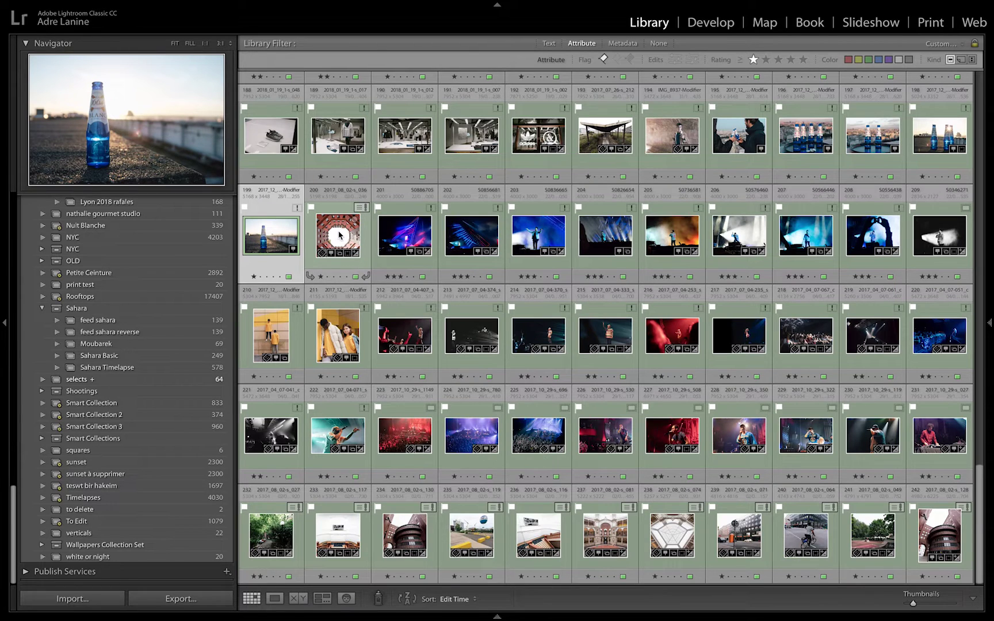
pyautogui.rightClick(340, 234)
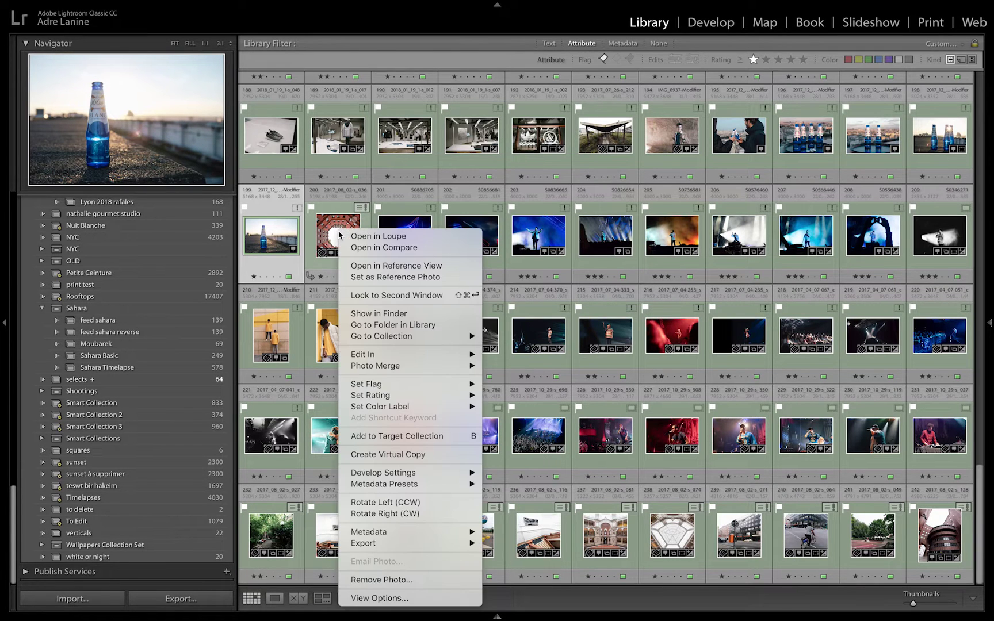
pyautogui.click(333, 229)
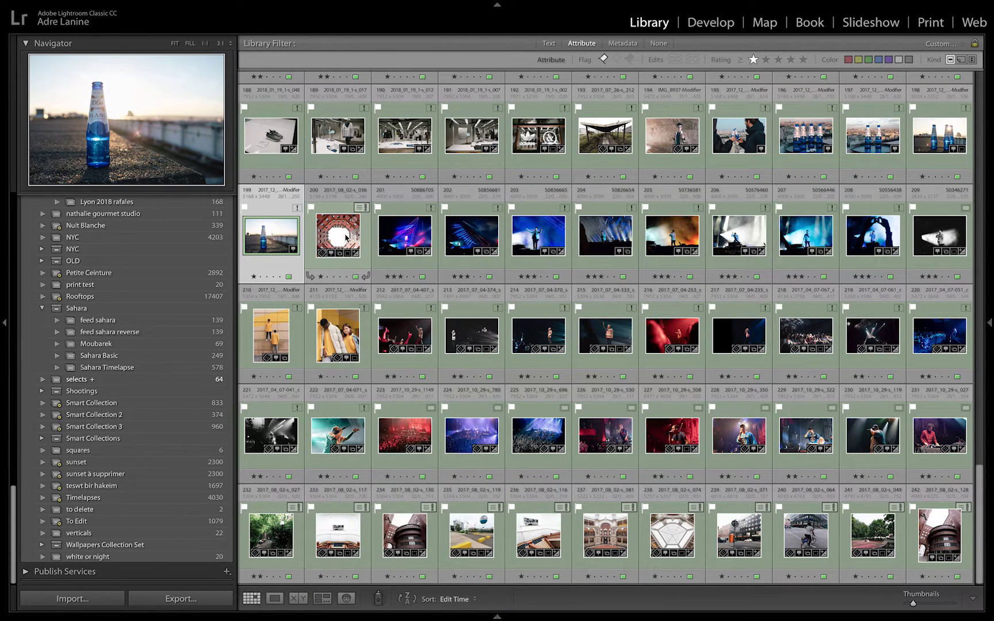
pyautogui.rightClick(347, 237)
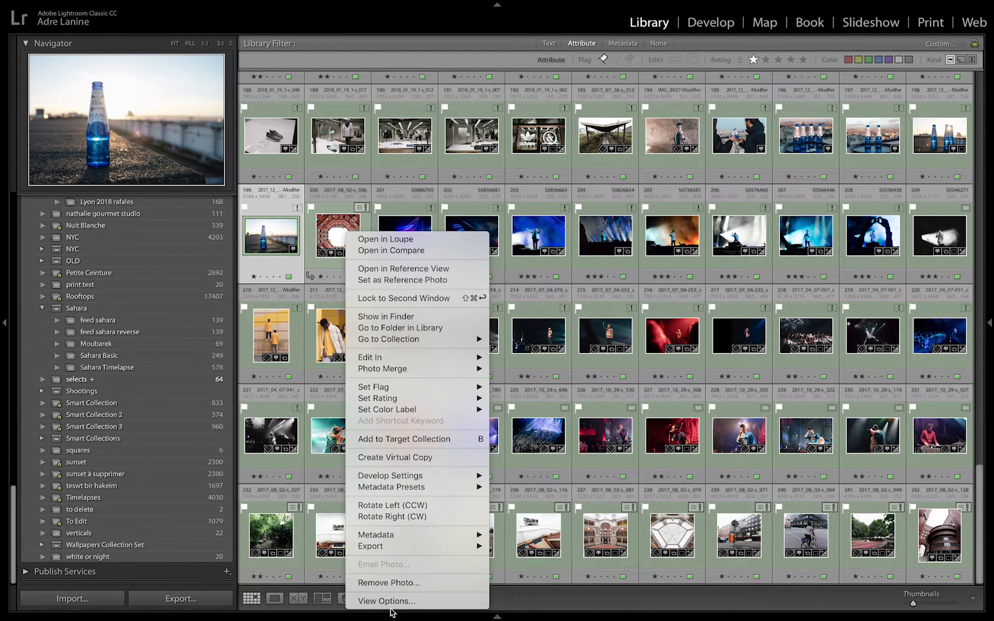
# - Turn off Show Grid Extras, enlarge the thumbnails and scroll to the collection's end
pyautogui.click(390, 601)
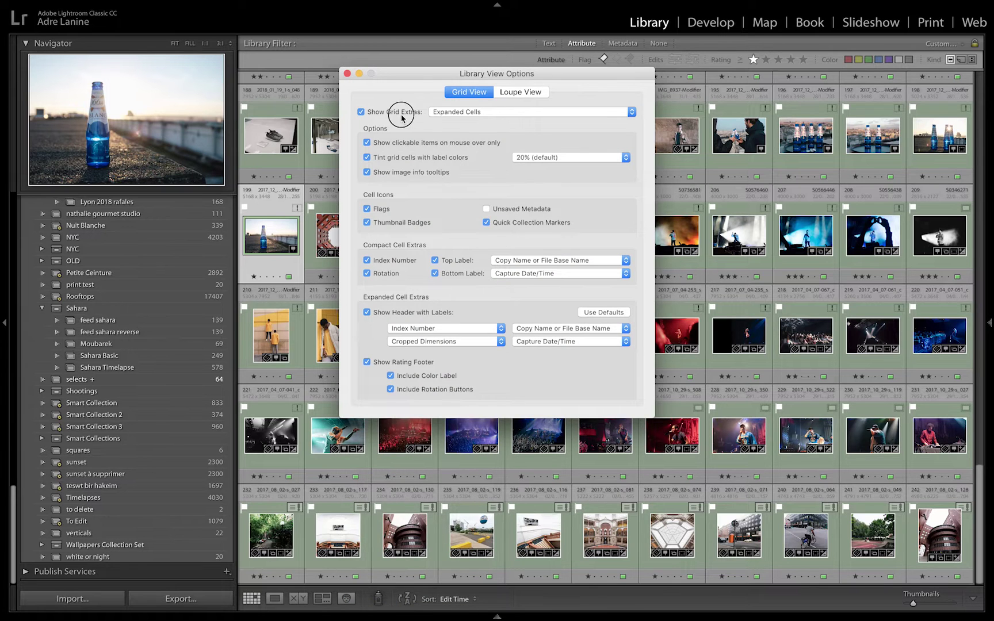
pyautogui.click(392, 111)
pyautogui.click(347, 73)
pyautogui.moveTo(921, 613)
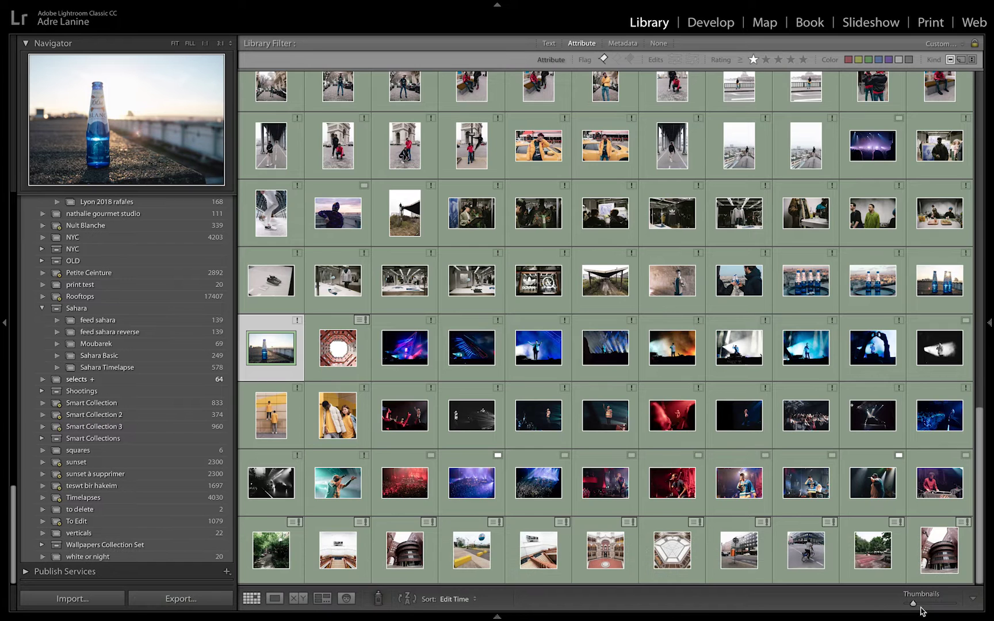
pyautogui.moveTo(920, 609); pyautogui.dragTo(921, 607)
pyautogui.scroll(-10, 344, 111)
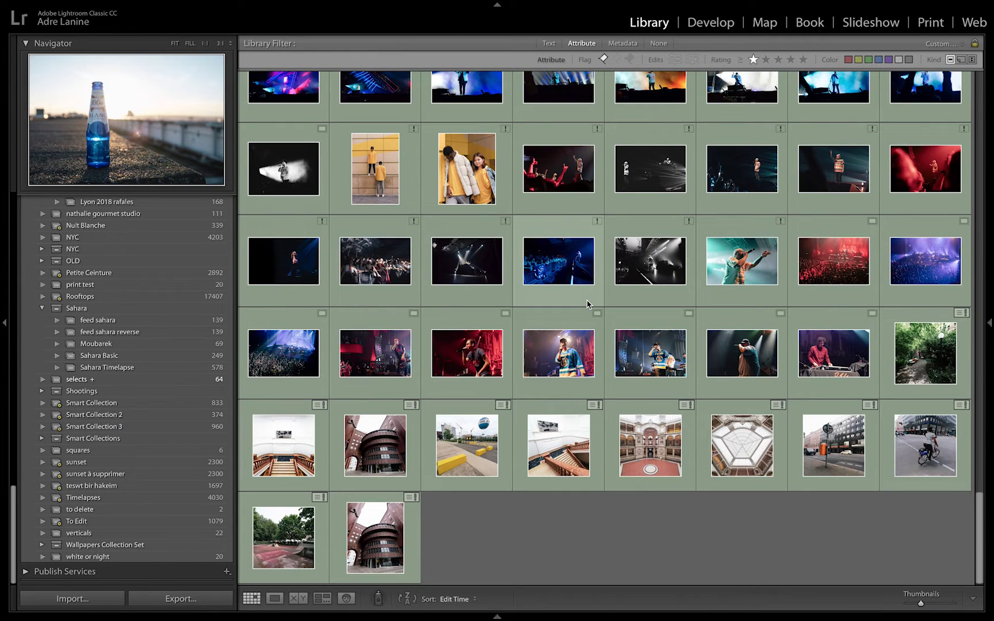
# - Select the photos from the yellow-wall shot through to the last photo
pyautogui.click(375, 170)
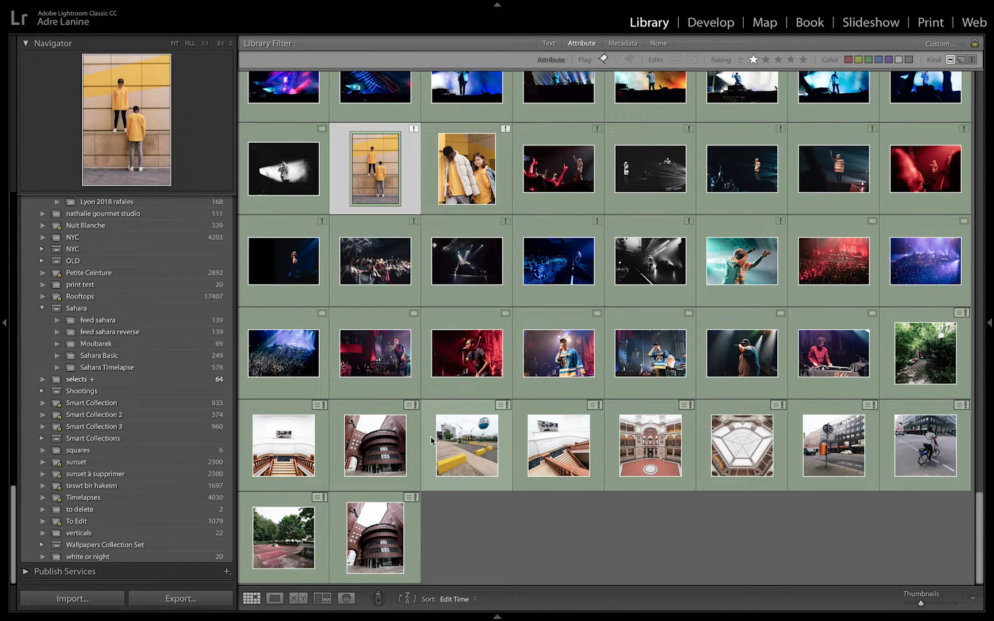
pyautogui.keyDown('shift'); pyautogui.click(455, 450); pyautogui.keyUp('shift')
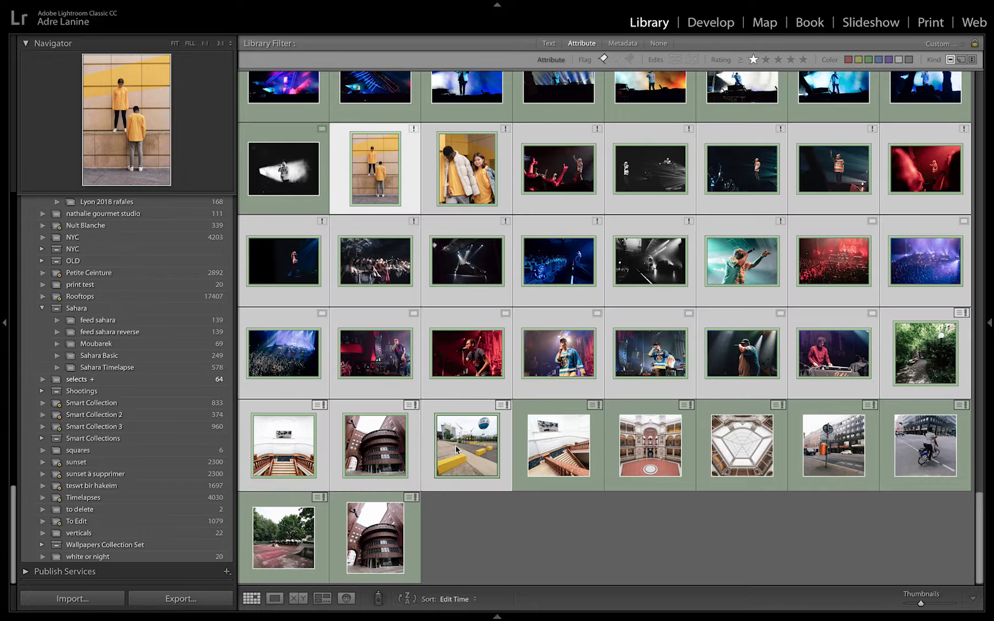
pyautogui.keyDown('shift'); pyautogui.click(389, 529); pyautogui.keyUp('shift')
pyautogui.scroll(10, 141, 402)
pyautogui.scroll(5, 135, 316)
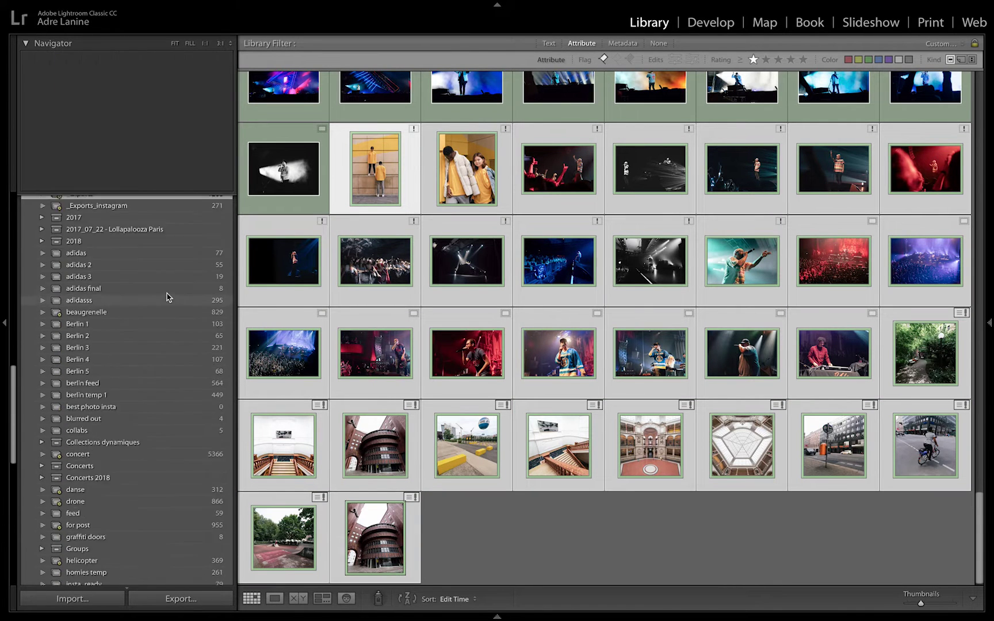
# - Create the 'feed tuto' collection from the selected photos, then deselect all
pyautogui.click(227, 295)
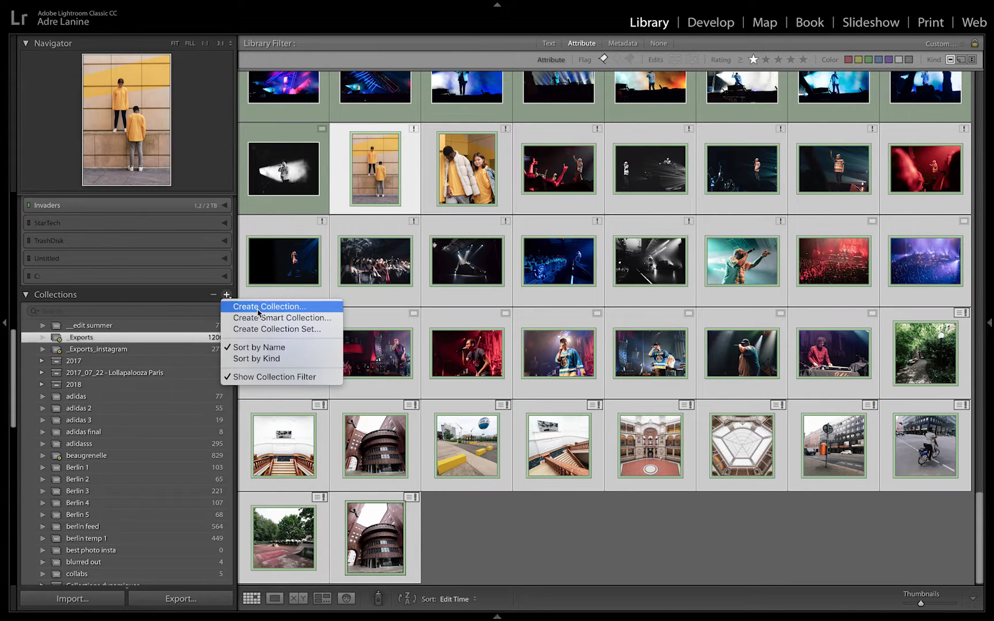
pyautogui.click(259, 307)
pyautogui.write('feed tuto')
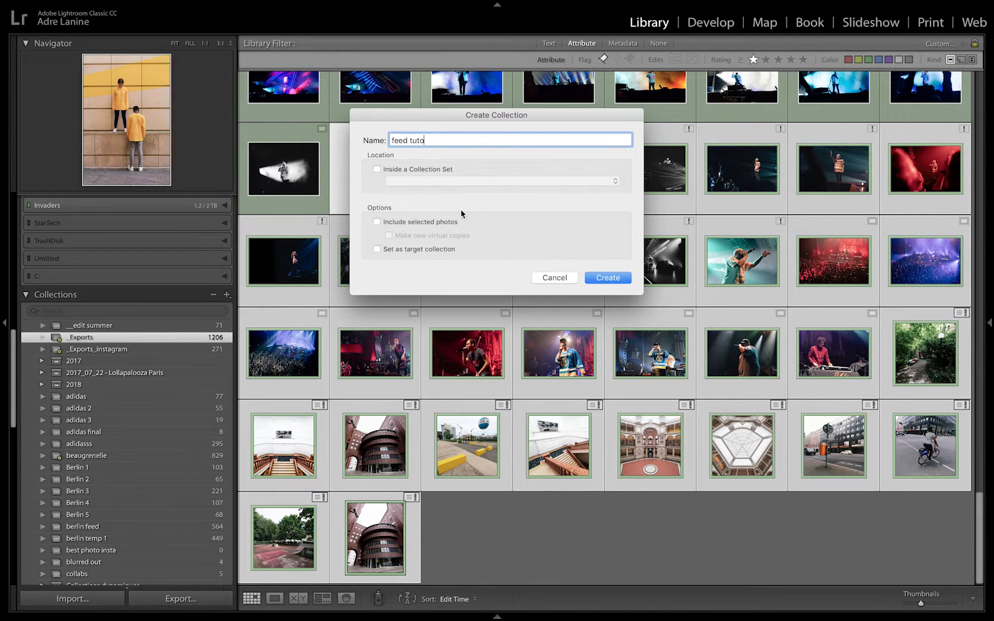
pyautogui.click(441, 223)
pyautogui.click(603, 278)
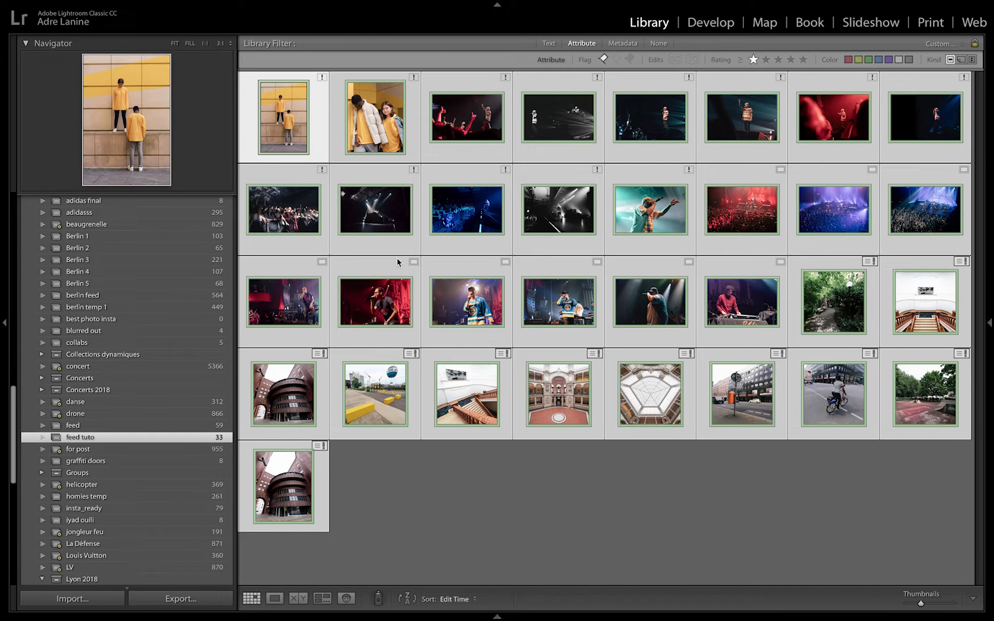
pyautogui.click(435, 450)
# - In Print, try B&A 1 and its margin sliders, then apply New insta 3x6 with the filmstrip shown
pyautogui.click(934, 21)
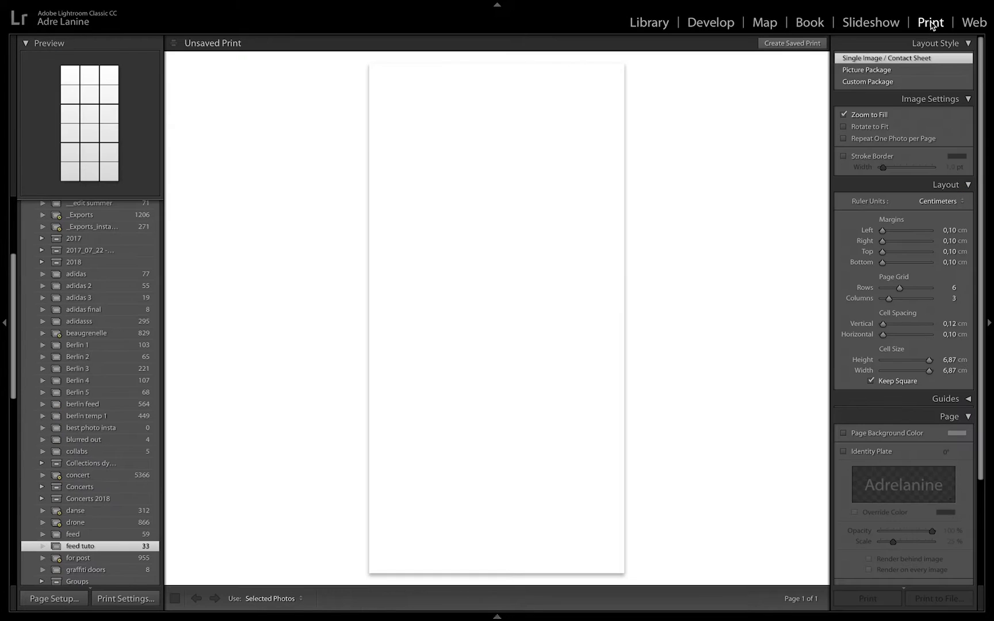
pyautogui.scroll(5, 97, 276)
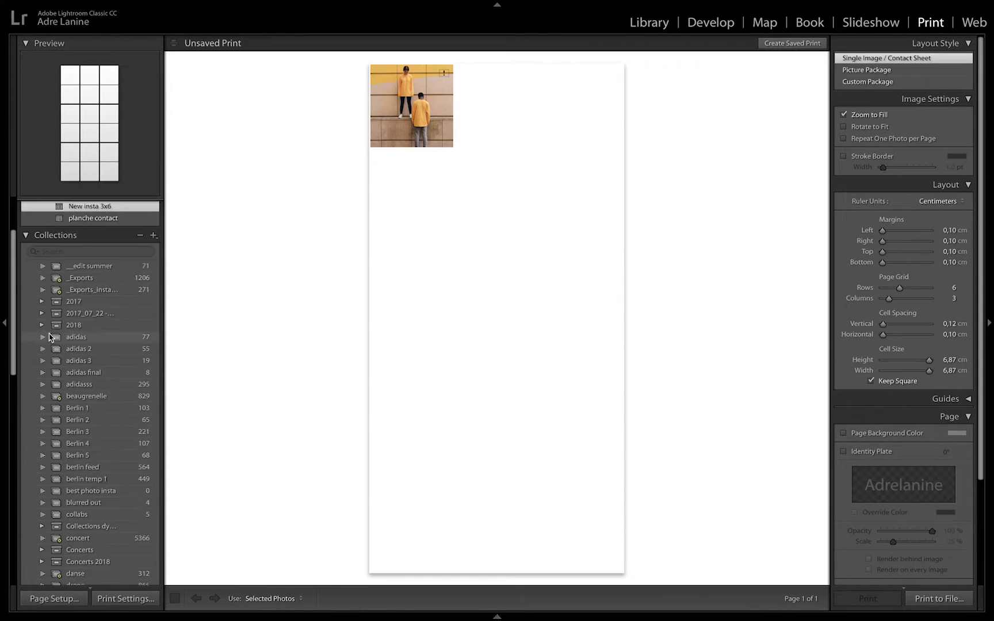
pyautogui.click(77, 243)
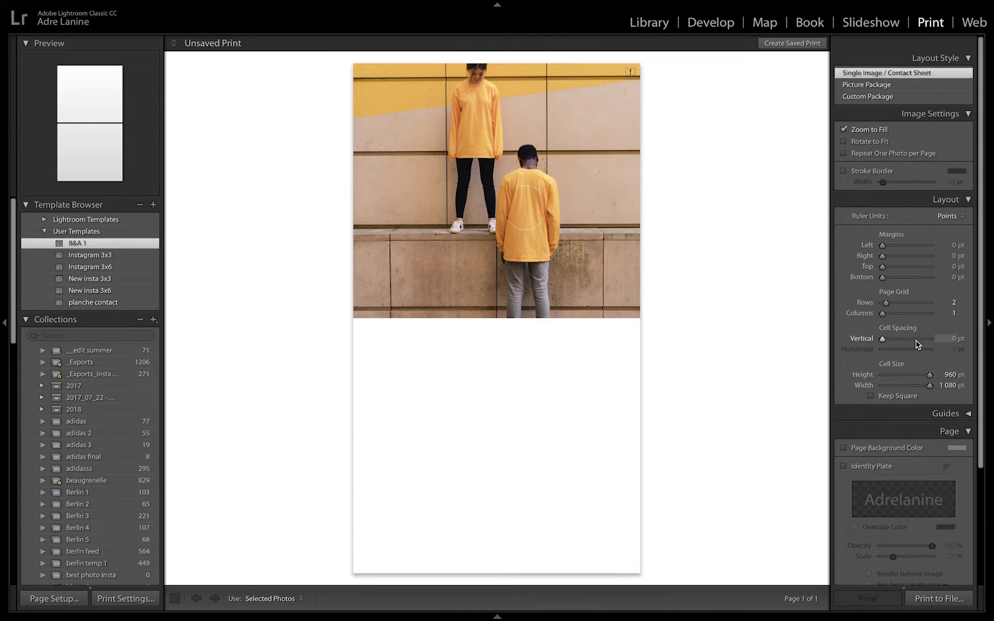
pyautogui.moveTo(883, 230)
pyautogui.mouseDown()
pyautogui.moveTo(902, 231)
pyautogui.moveTo(911, 247)
pyautogui.moveTo(895, 243)
pyautogui.moveTo(914, 241)
pyautogui.mouseUp()
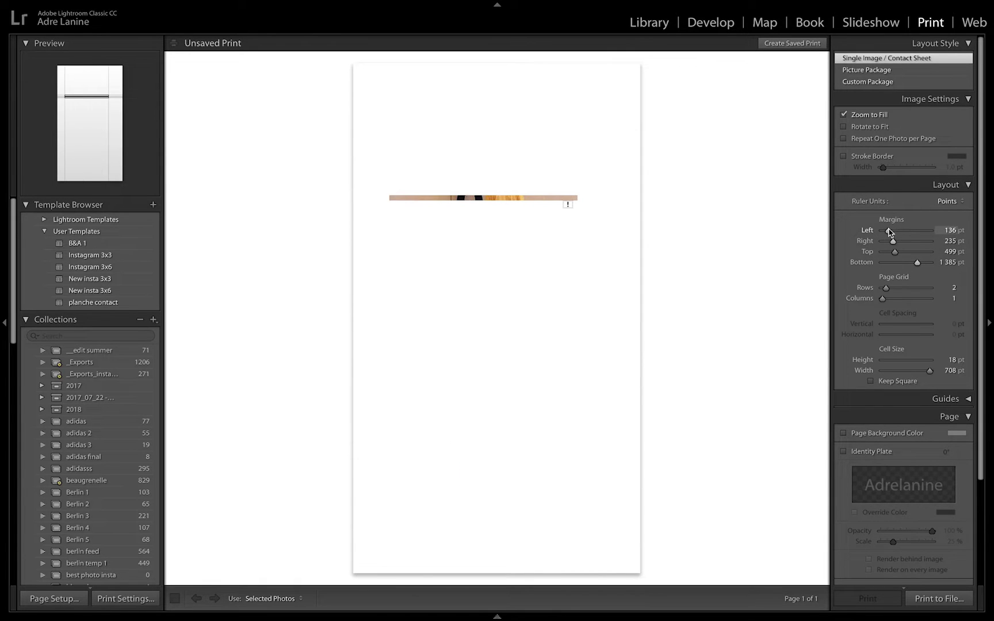
pyautogui.moveTo(887, 288); pyautogui.dragTo(921, 298)
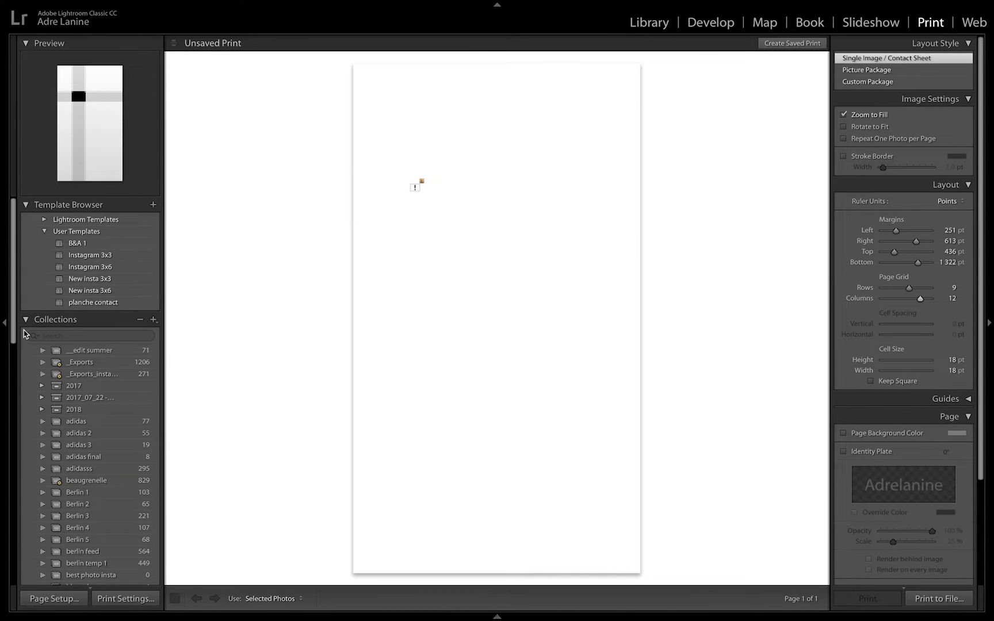
pyautogui.click(89, 291)
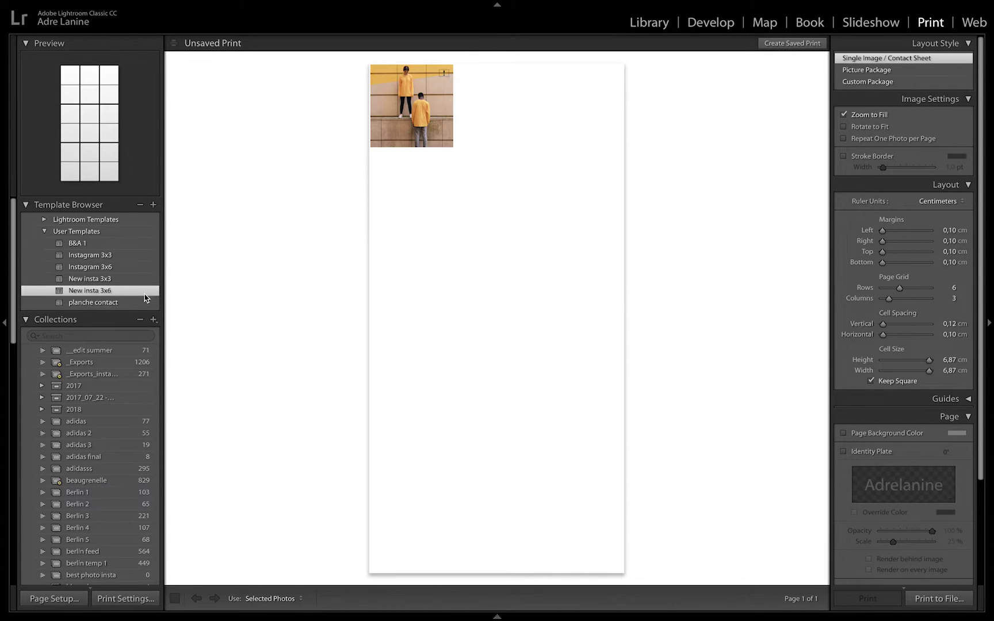
pyautogui.click(405, 618)
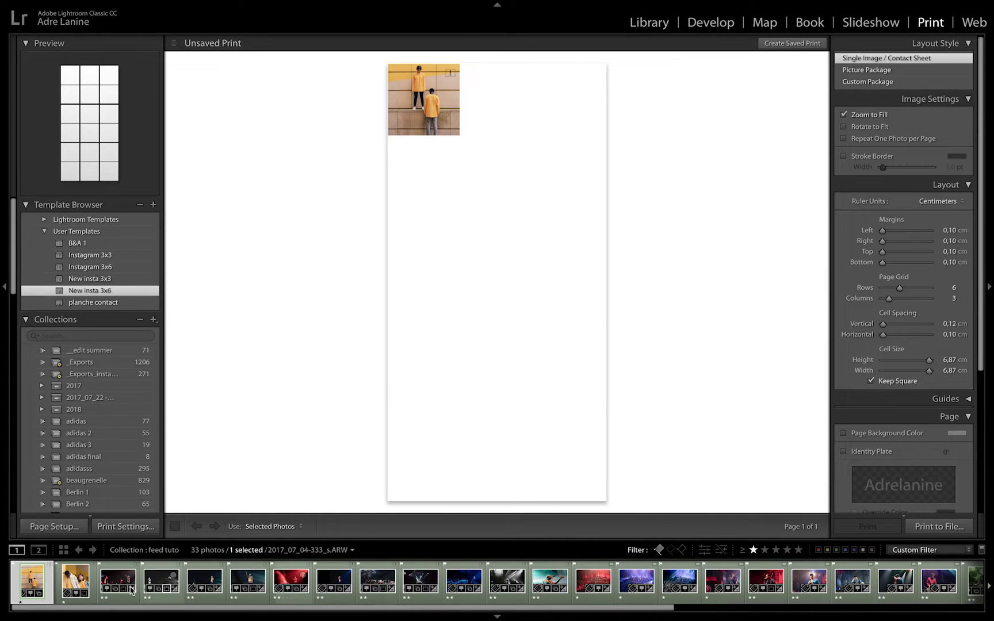
# - Try adding individual filmstrip photos, then reset the layout to only the yellow photo
pyautogui.click(161, 581)
pyautogui.click(27, 582)
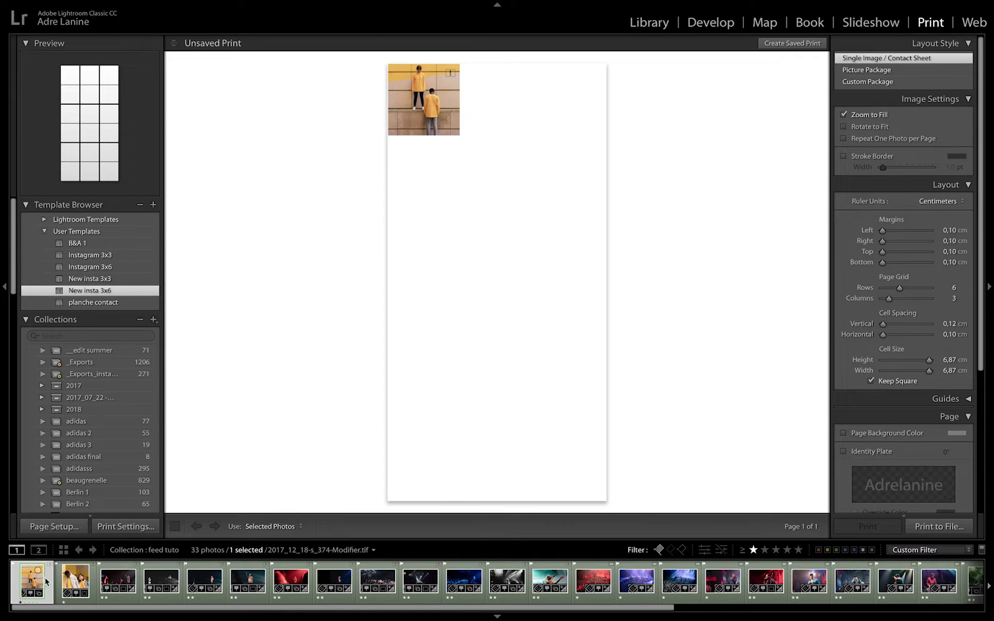
pyautogui.keyDown('ctrl'); pyautogui.click(75, 580); pyautogui.keyUp('ctrl')
pyautogui.keyDown('ctrl'); pyautogui.click(118, 580); pyautogui.keyUp('ctrl')
pyautogui.keyDown('ctrl'); pyautogui.click(153, 578); pyautogui.keyUp('ctrl')
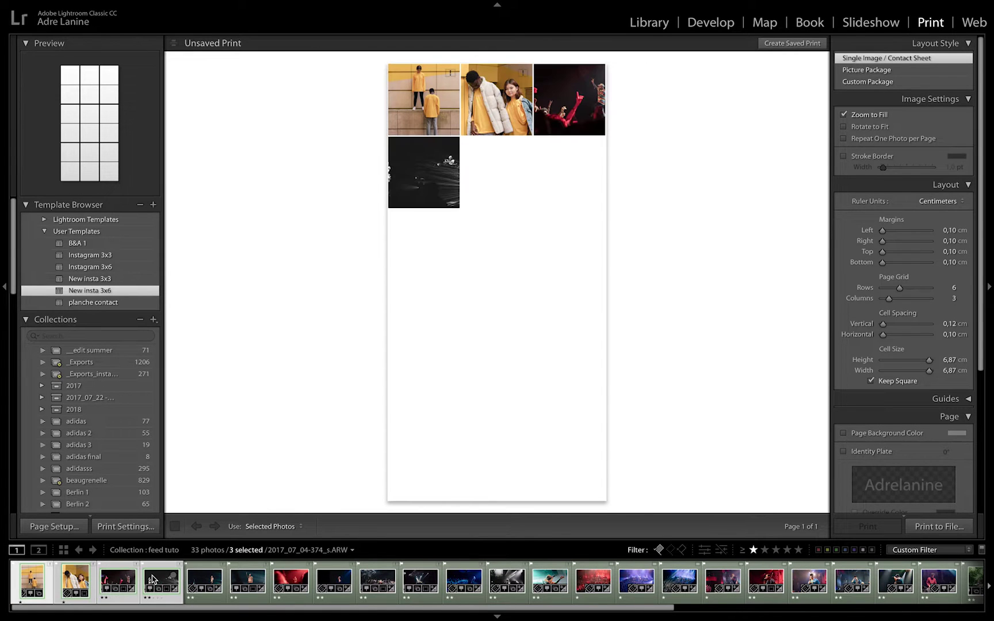
pyautogui.keyDown('ctrl'); pyautogui.click(291, 582); pyautogui.keyUp('ctrl')
pyautogui.keyDown('ctrl'); pyautogui.click(339, 582); pyautogui.keyUp('ctrl')
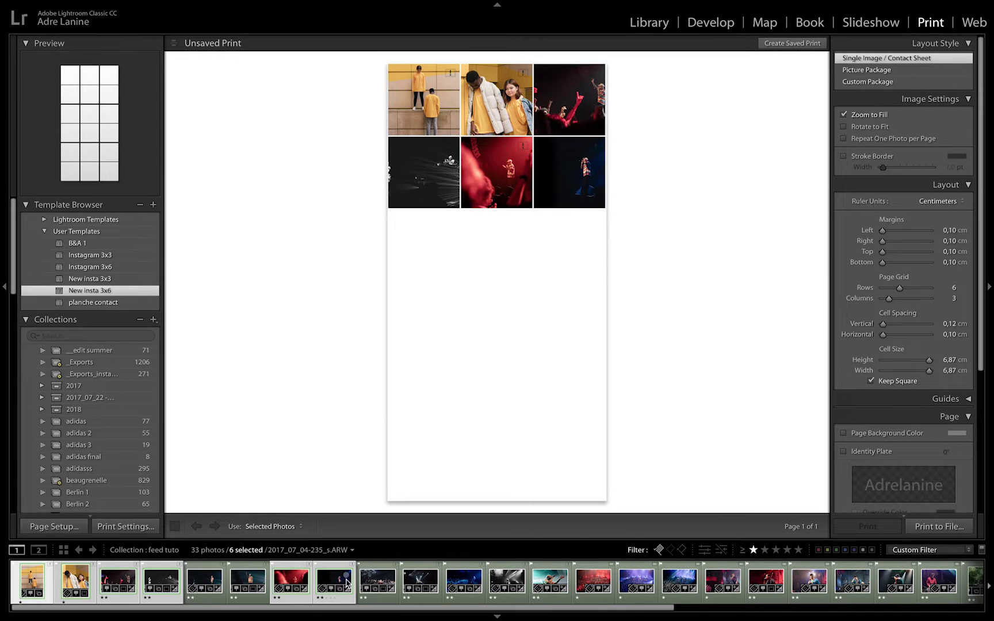
pyautogui.keyDown('ctrl'); pyautogui.click(377, 581); pyautogui.keyUp('ctrl')
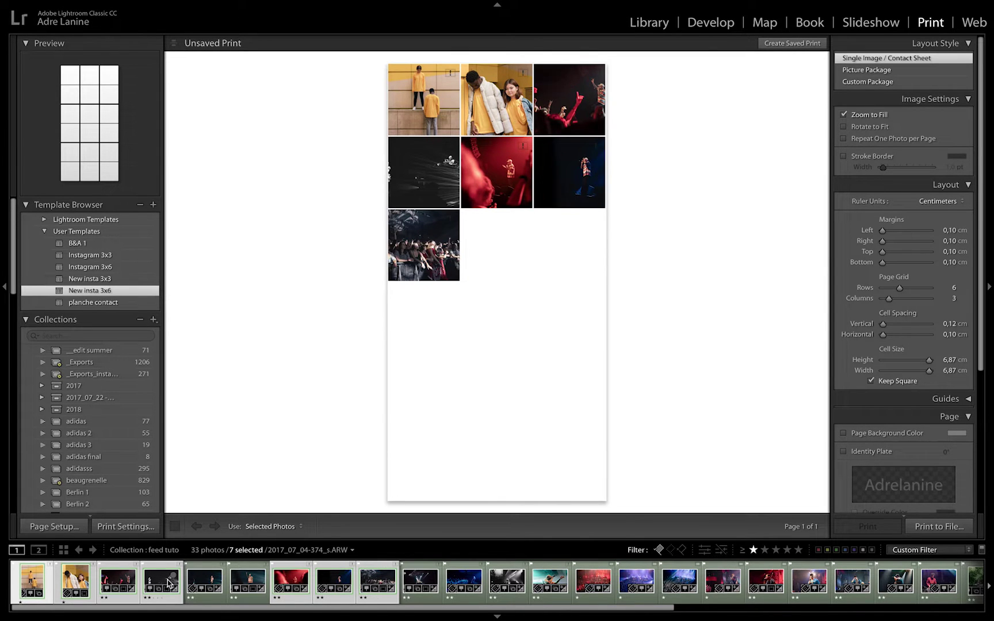
pyautogui.click(204, 582)
pyautogui.click(32, 580)
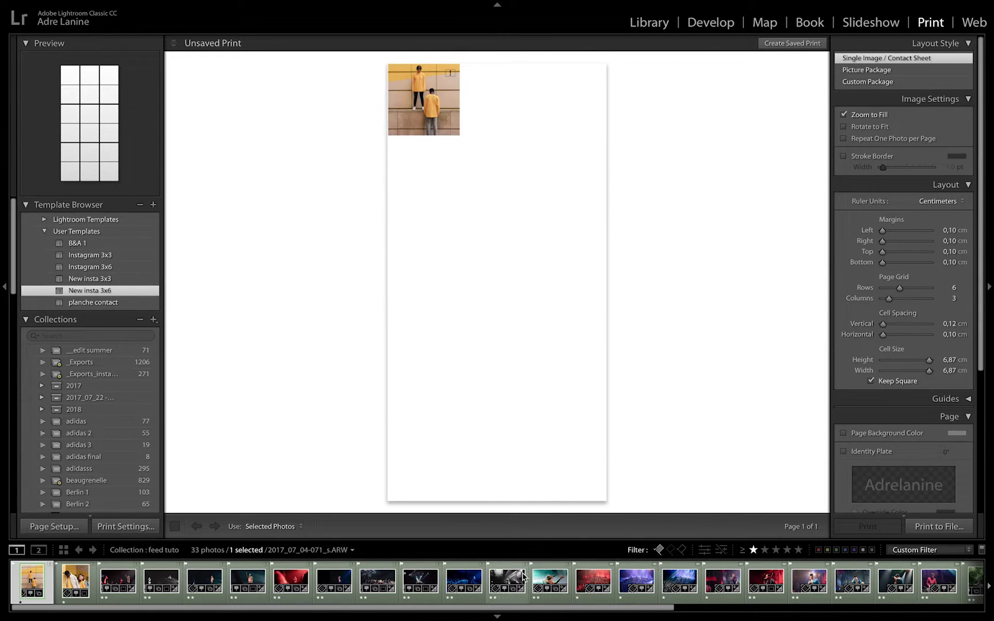
# - Extend the selection to the first 20 photos of the collection
pyautogui.keyDown('shift'); pyautogui.click(505, 578); pyautogui.keyUp('shift')
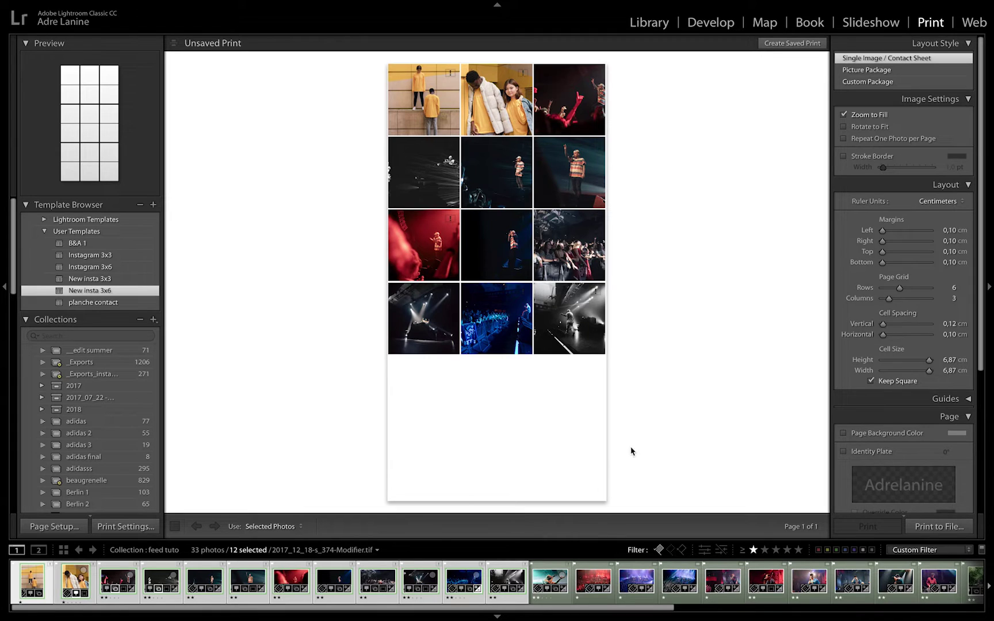
pyautogui.keyDown('shift'); pyautogui.click(676, 581); pyautogui.keyUp('shift')
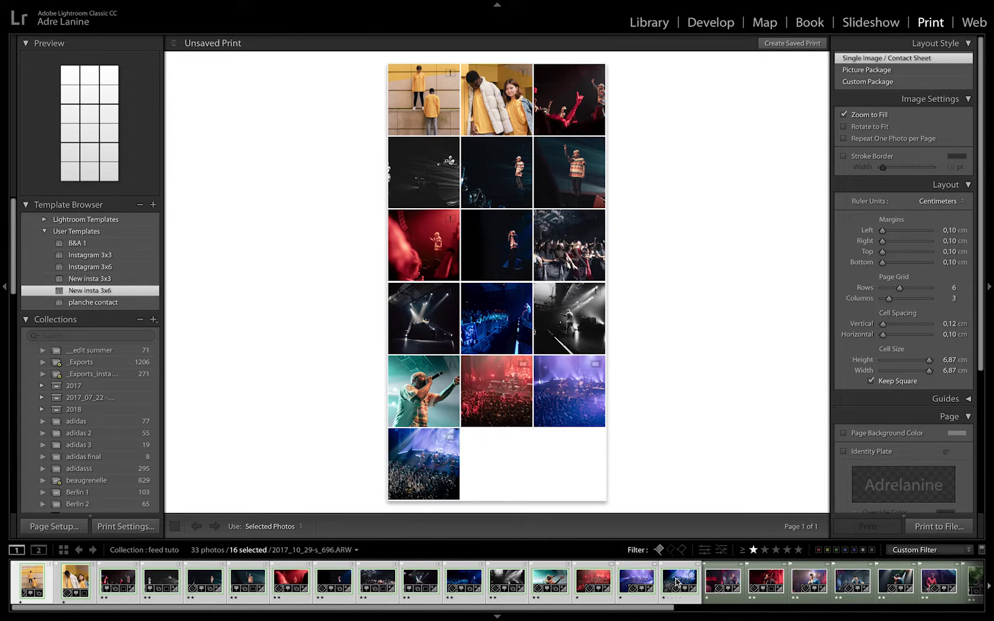
pyautogui.keyDown('shift'); pyautogui.click(763, 584); pyautogui.keyUp('shift')
pyautogui.keyDown('shift'); pyautogui.click(804, 584); pyautogui.keyUp('shift')
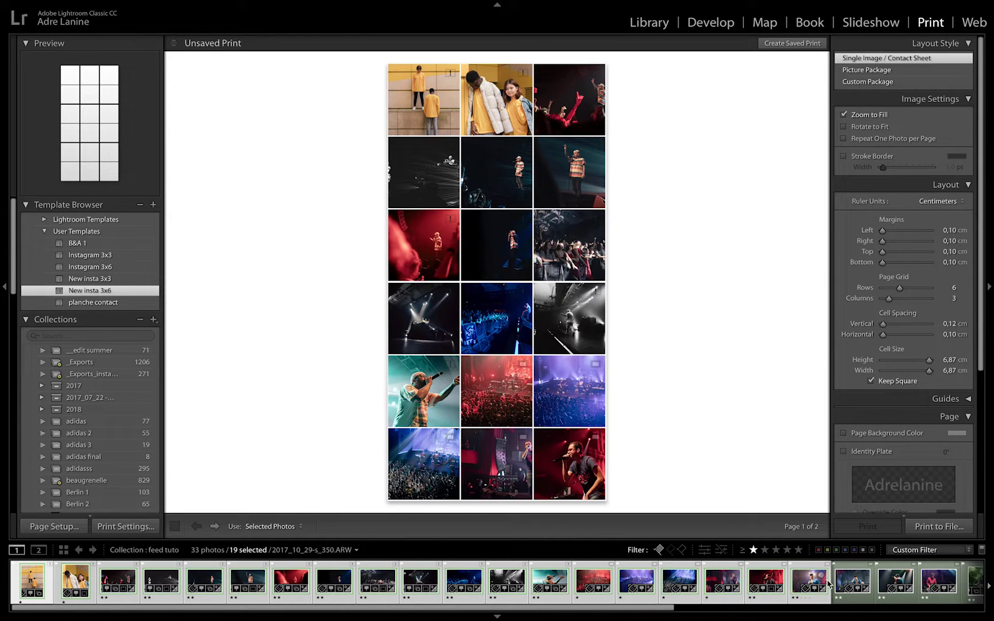
pyautogui.keyDown('shift'); pyautogui.click(849, 581); pyautogui.keyUp('shift')
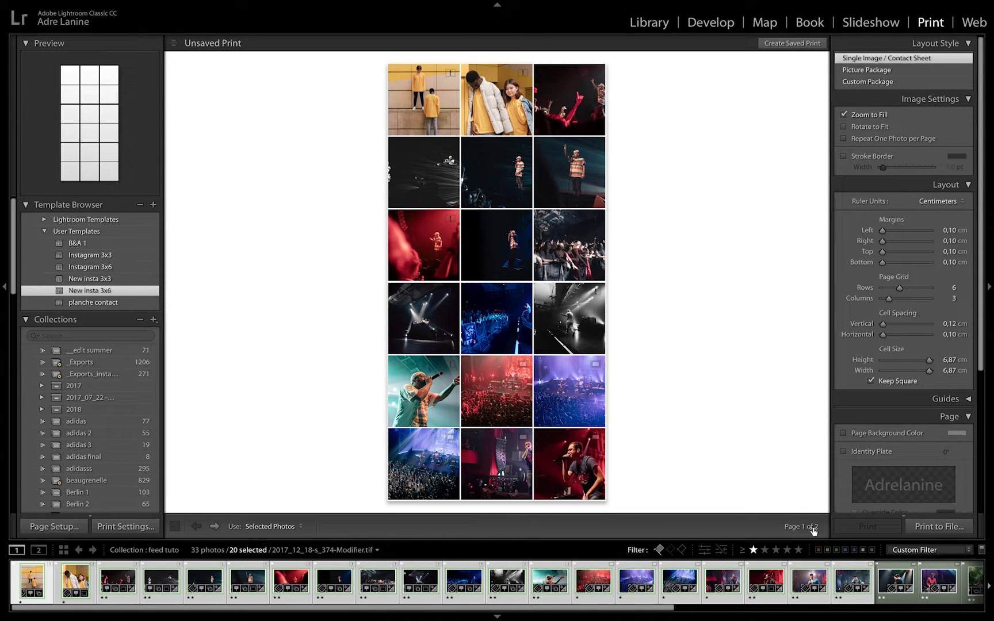
# - Flip between the two print pages to check the 20-photo layout
pyautogui.click(214, 527)
pyautogui.click(196, 526)
pyautogui.click(214, 527)
pyautogui.scroll(-3, 926, 409)
pyautogui.scroll(4, 917, 427)
pyautogui.scroll(-1, 916, 427)
# - Move the blue concert photo one filmstrip slot earlier and add it back to the selection
pyautogui.moveTo(466, 582); pyautogui.dragTo(414, 580)
pyautogui.moveTo(452, 574); pyautogui.dragTo(314, 425)
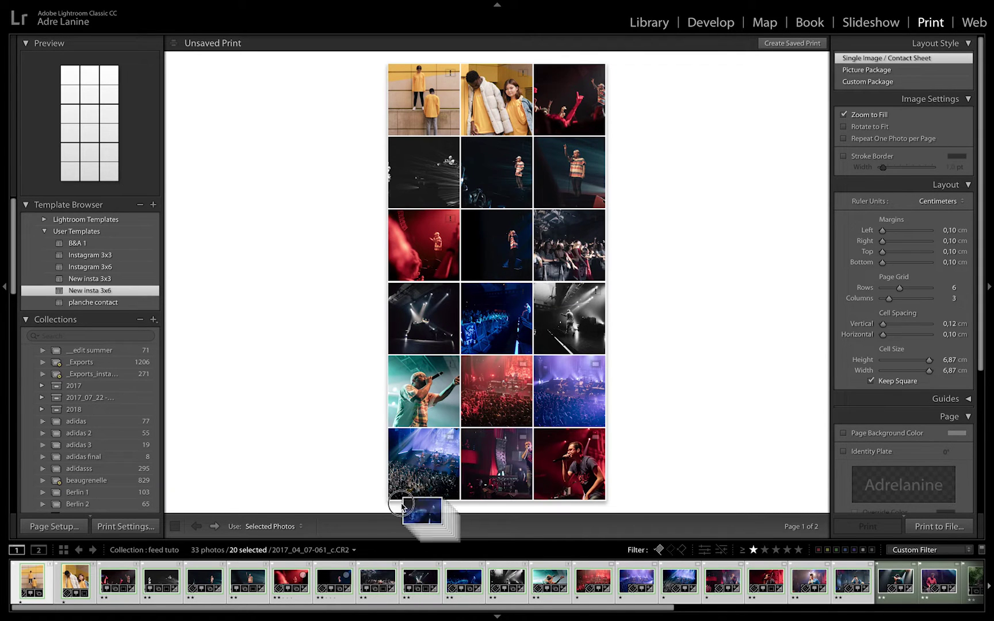
pyautogui.moveTo(314, 425); pyautogui.dragTo(448, 573)
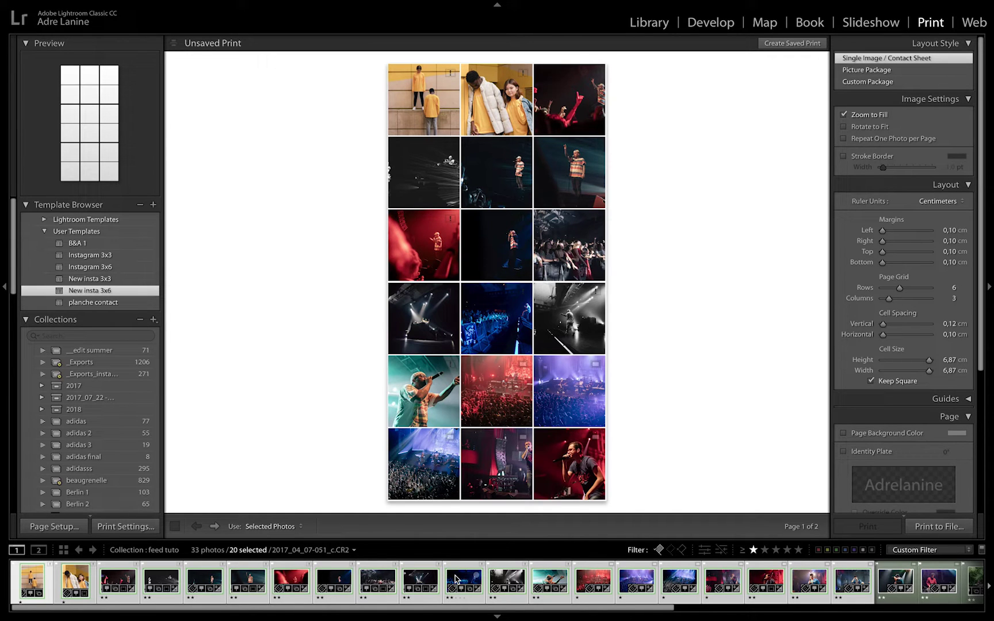
pyautogui.keyDown('ctrl'); pyautogui.click(455, 580); pyautogui.keyUp('ctrl')
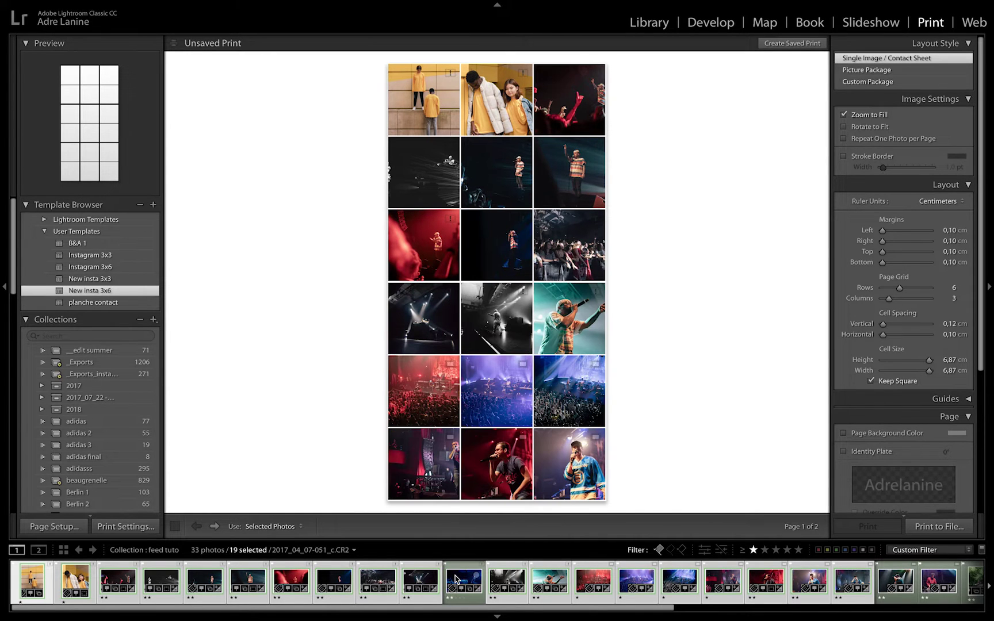
pyautogui.moveTo(456, 580); pyautogui.dragTo(413, 577)
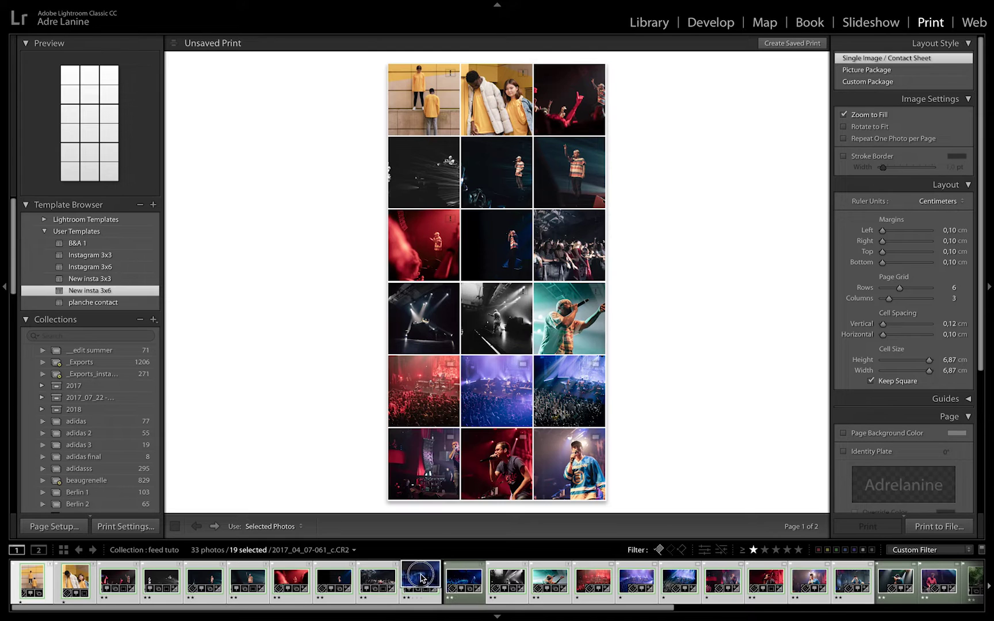
pyautogui.keyDown('ctrl'); pyautogui.click(413, 577); pyautogui.keyUp('ctrl')
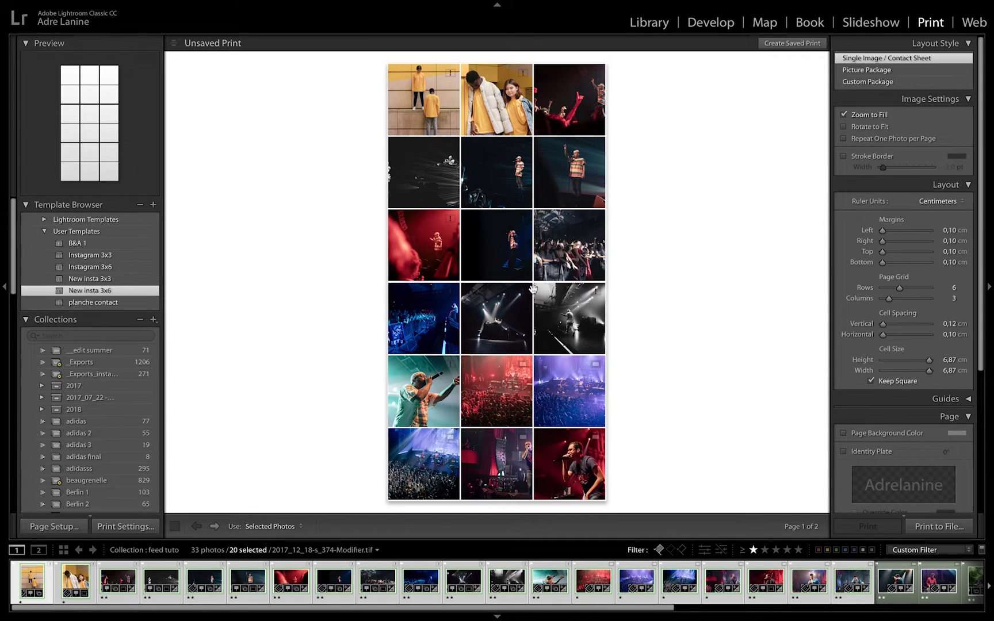
# - Select the filmstrip run back from the last building photo and return to page one
pyautogui.scroll(-3, 515, 586)
pyautogui.scroll(-3, 515, 586)
pyautogui.scroll(-4, 515, 586)
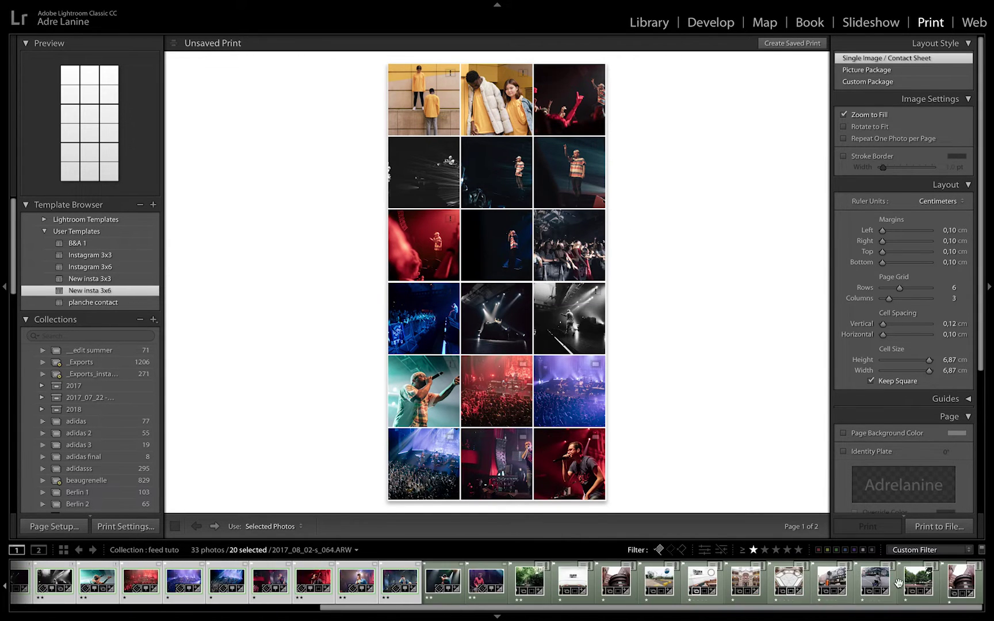
pyautogui.click(957, 581)
pyautogui.keyDown('shift'); pyautogui.click(184, 578); pyautogui.keyUp('shift')
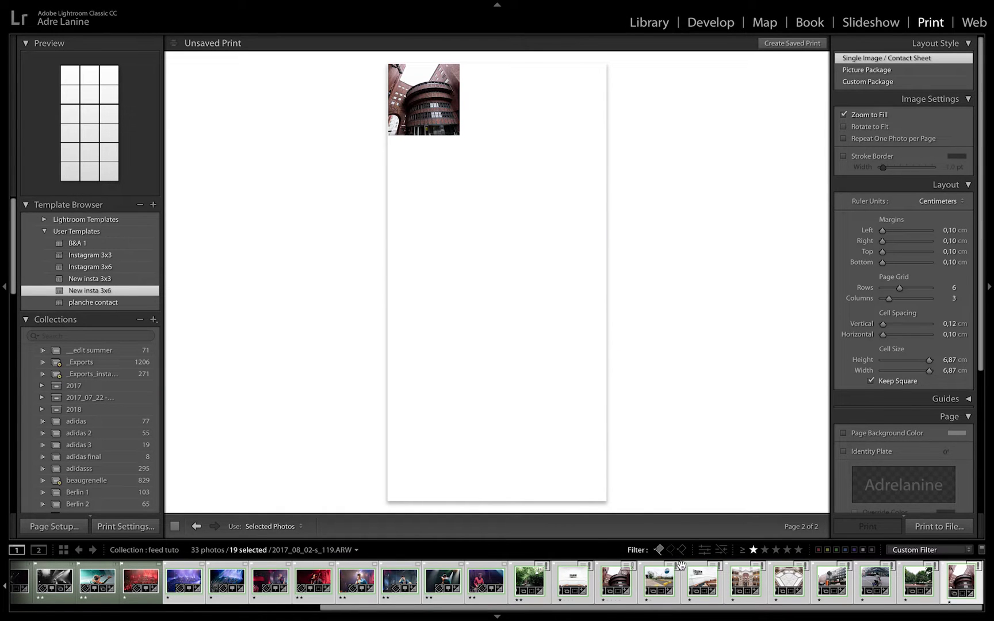
pyautogui.click(200, 528)
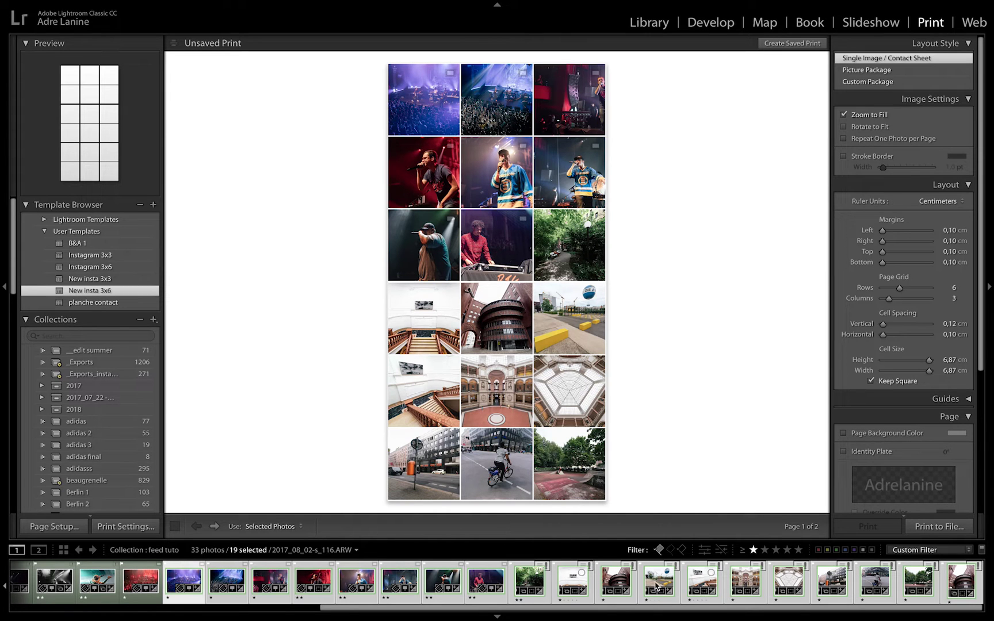
# - Move the white interior photo into the top-left cell
pyautogui.keyDown('ctrl'); pyautogui.click(702, 583); pyautogui.keyUp('ctrl')
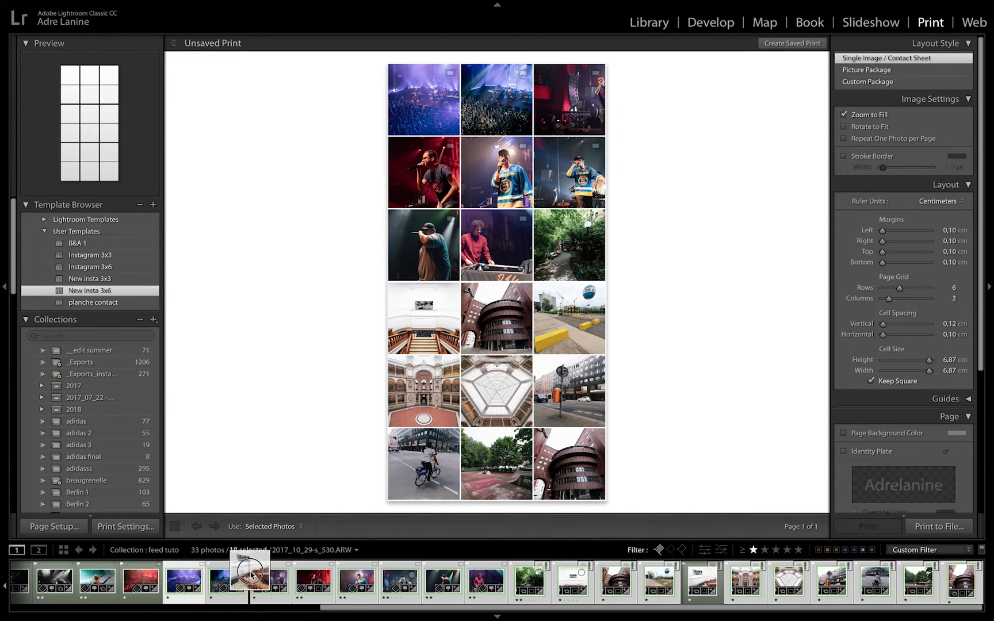
pyautogui.moveTo(702, 582); pyautogui.dragTo(271, 583)
pyautogui.keyDown('ctrl'); pyautogui.click(270, 583); pyautogui.keyUp('ctrl')
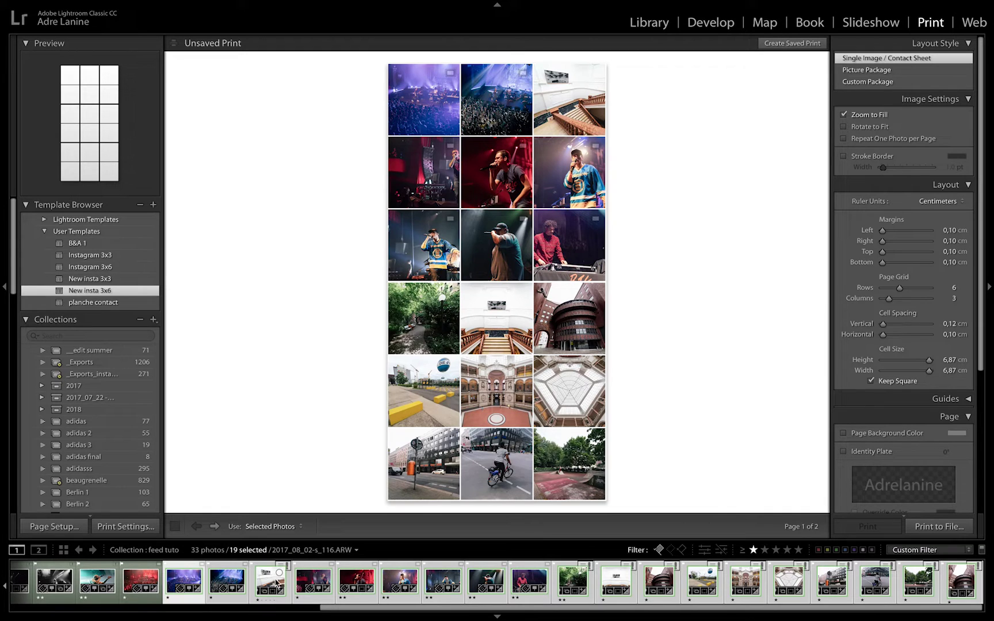
pyautogui.keyDown('ctrl'); pyautogui.click(276, 583); pyautogui.keyUp('ctrl')
pyautogui.moveTo(277, 583); pyautogui.dragTo(219, 584)
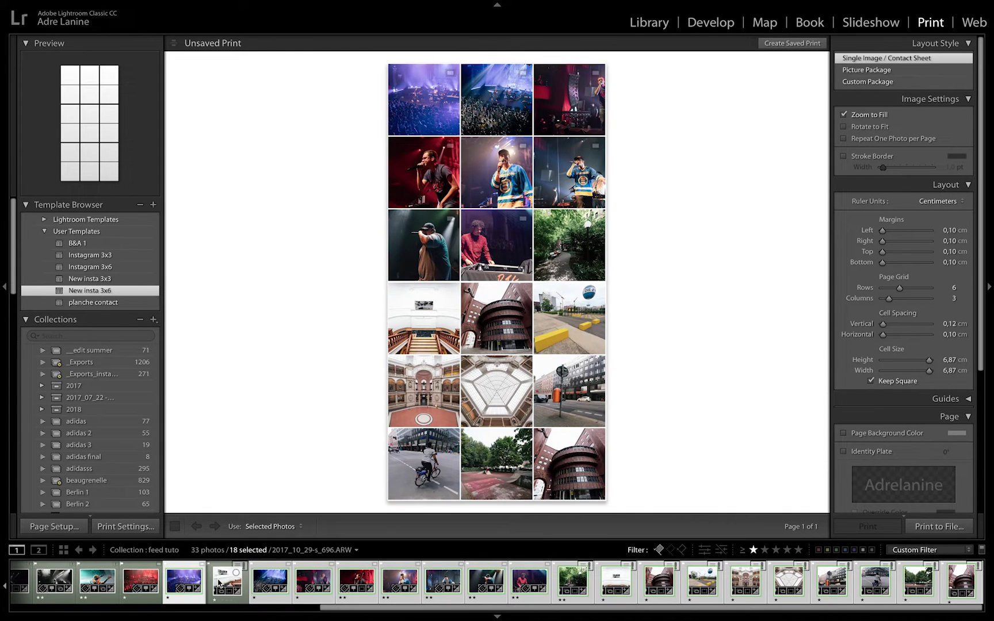
pyautogui.keyDown('ctrl'); pyautogui.click(220, 584); pyautogui.keyUp('ctrl')
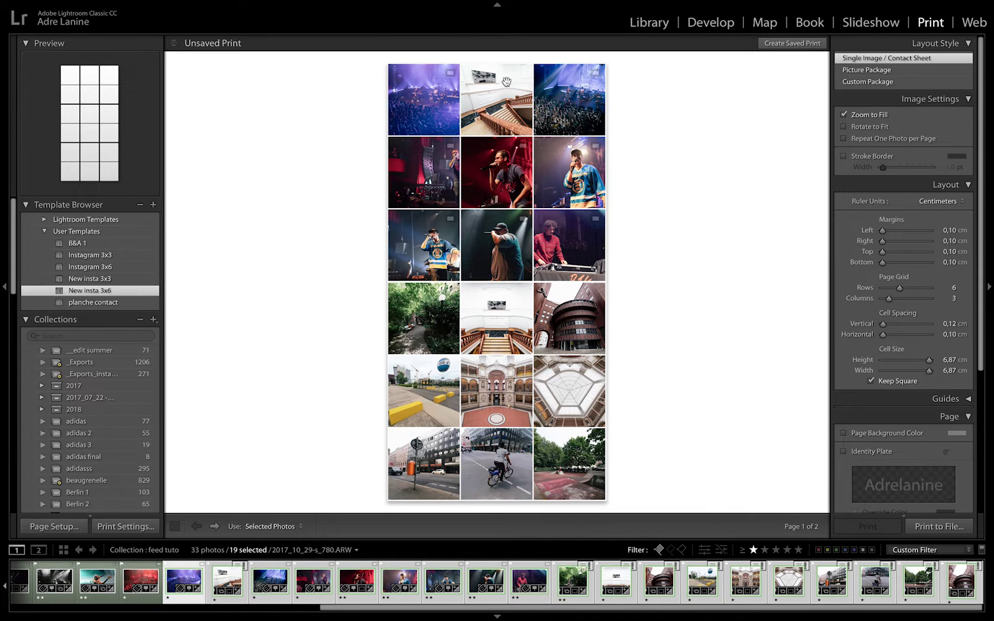
pyautogui.keyDown('ctrl'); pyautogui.click(227, 582); pyautogui.keyUp('ctrl')
pyautogui.moveTo(227, 582); pyautogui.dragTo(175, 583)
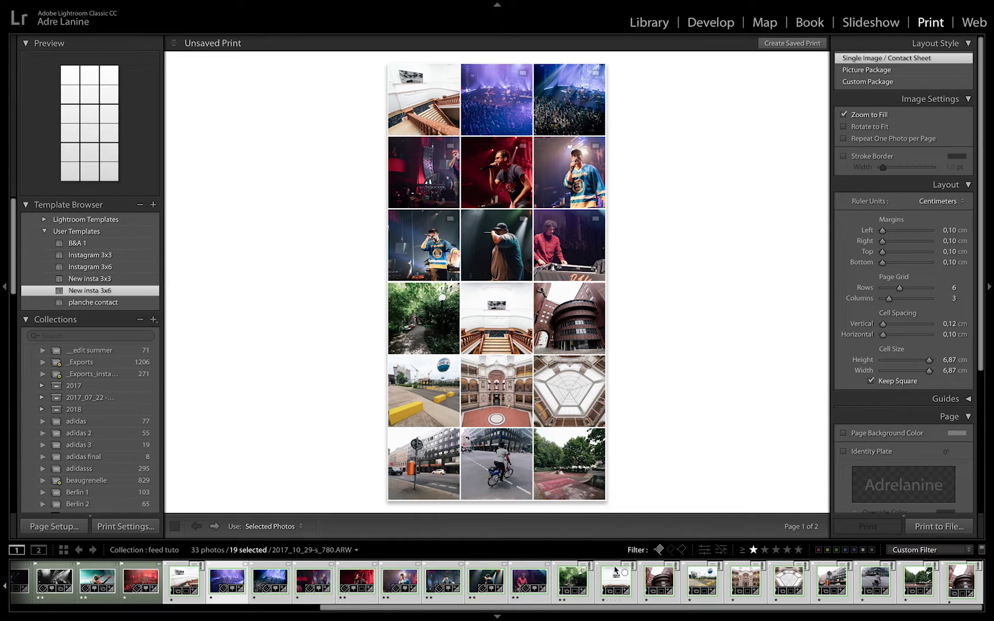
# - Reposition the brick-building, jersey singer and cyclist photos in the sheet order
pyautogui.keyDown('ctrl'); pyautogui.click(662, 583); pyautogui.keyUp('ctrl')
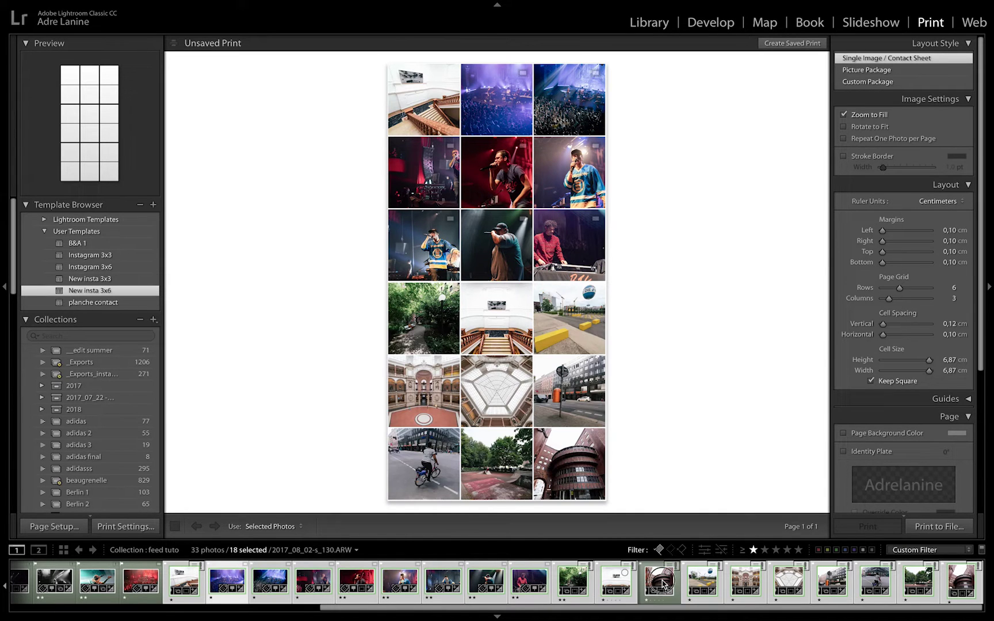
pyautogui.moveTo(662, 582); pyautogui.dragTo(400, 582)
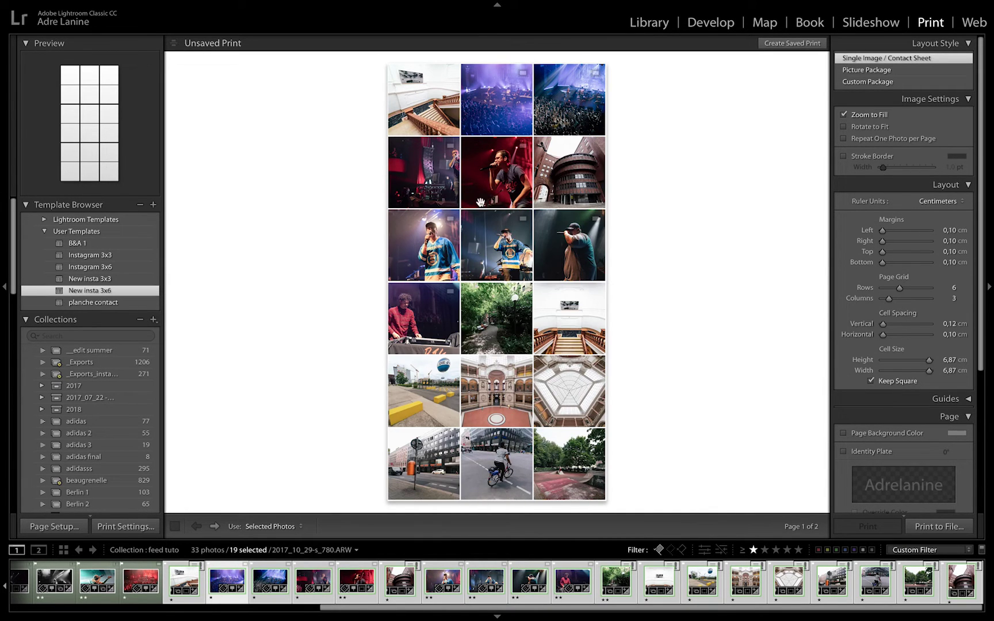
pyautogui.keyDown('ctrl'); pyautogui.click(488, 582); pyautogui.keyUp('ctrl')
pyautogui.moveTo(488, 582); pyautogui.dragTo(740, 581)
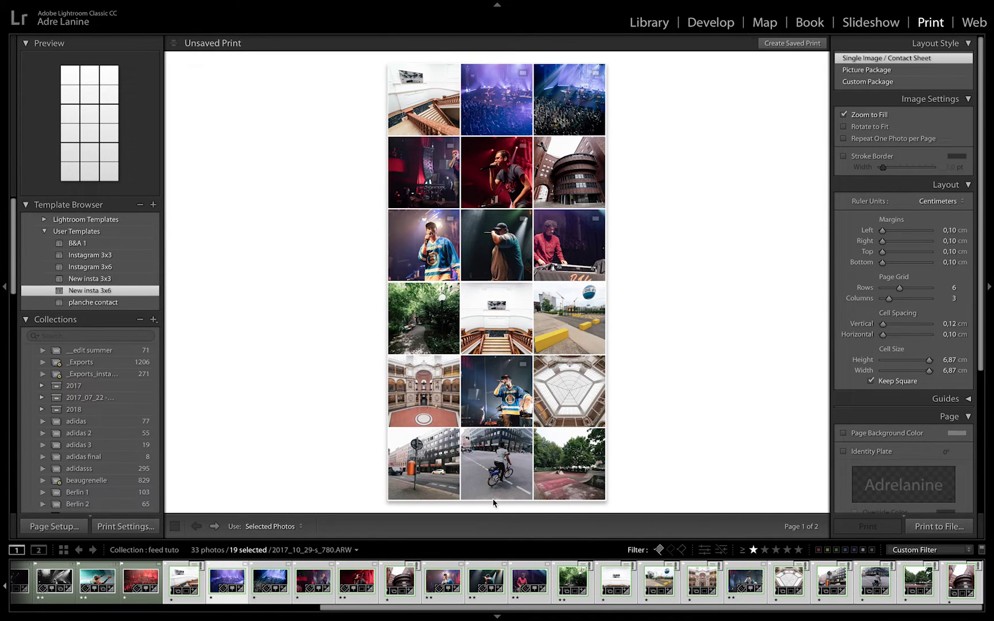
pyautogui.keyDown('ctrl'); pyautogui.click(875, 580); pyautogui.keyUp('ctrl')
pyautogui.moveTo(875, 580)
pyautogui.mouseDown()
pyautogui.moveTo(481, 577)
pyautogui.moveTo(498, 580)
pyautogui.mouseUp()
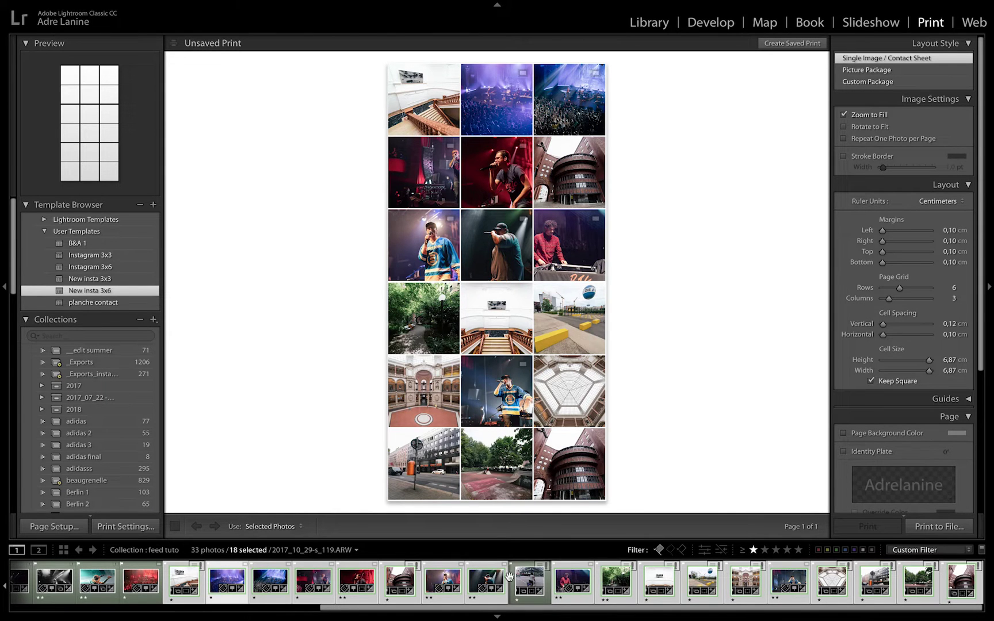
pyautogui.keyDown('ctrl'); pyautogui.click(517, 580); pyautogui.keyUp('ctrl')
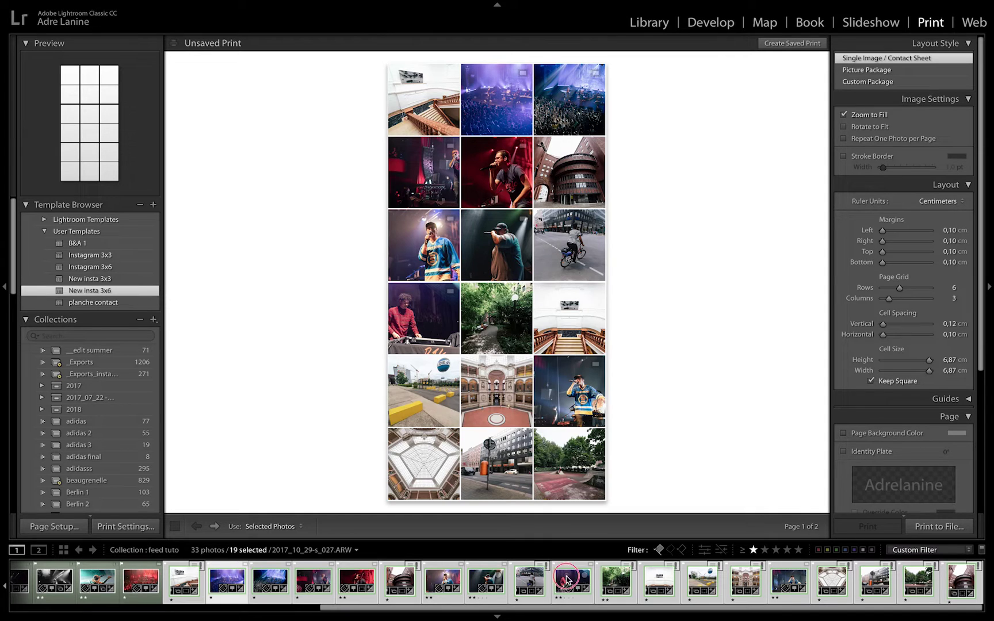
# - Deselect the DJ, yellow-block and ornate-hall photos, leaving 16 on one page
pyautogui.keyDown('ctrl'); pyautogui.click(573, 581); pyautogui.keyUp('ctrl')
pyautogui.keyDown('ctrl'); pyautogui.click(702, 582); pyautogui.keyUp('ctrl')
pyautogui.keyDown('ctrl'); pyautogui.click(743, 583); pyautogui.keyUp('ctrl')
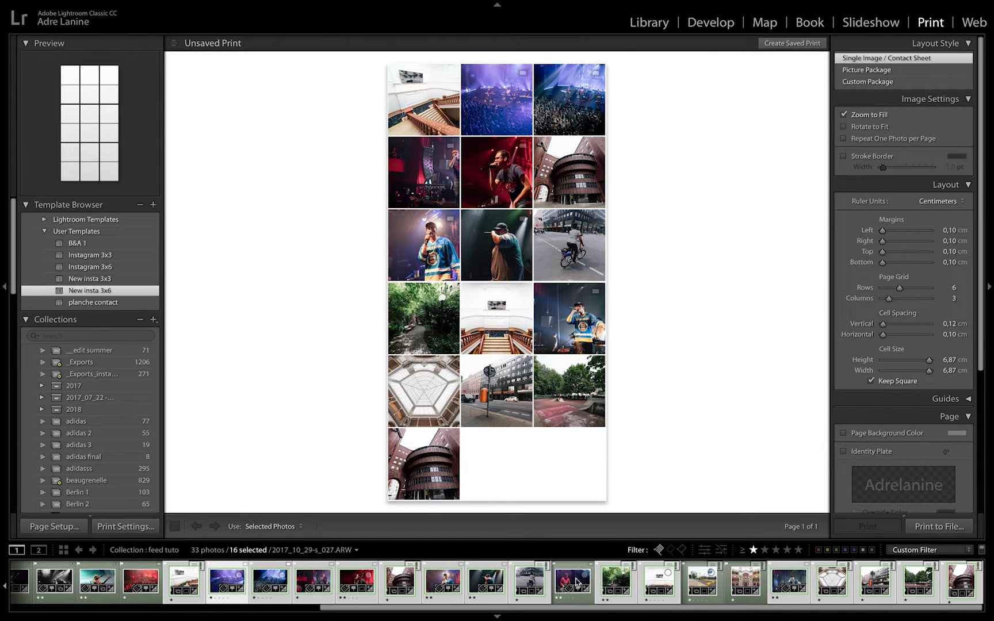
pyautogui.click(649, 26)
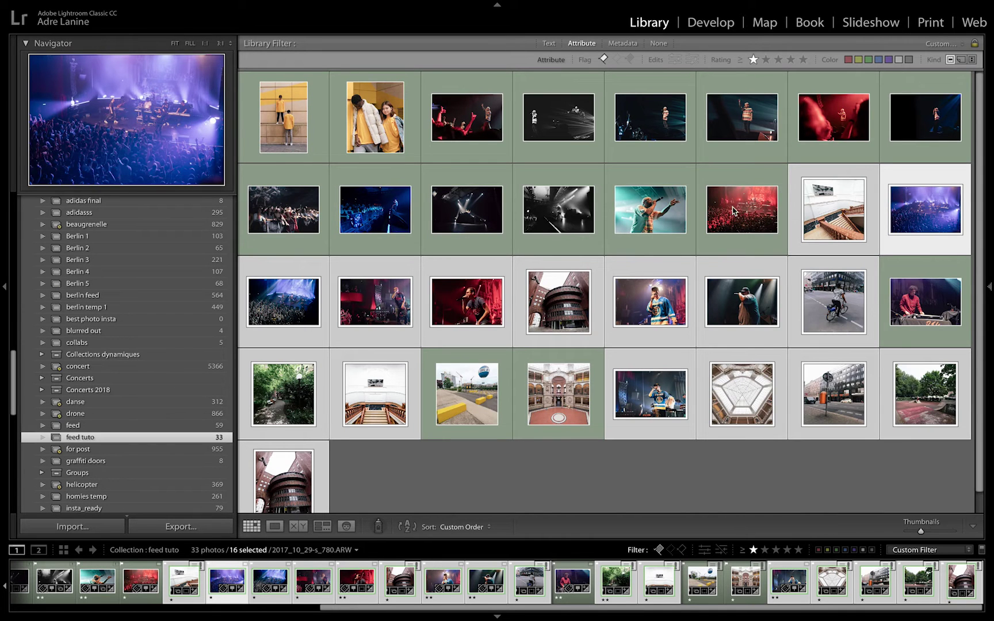
# - Select only the stair photo in Library and return to the Print filmstrip
pyautogui.click(833, 190)
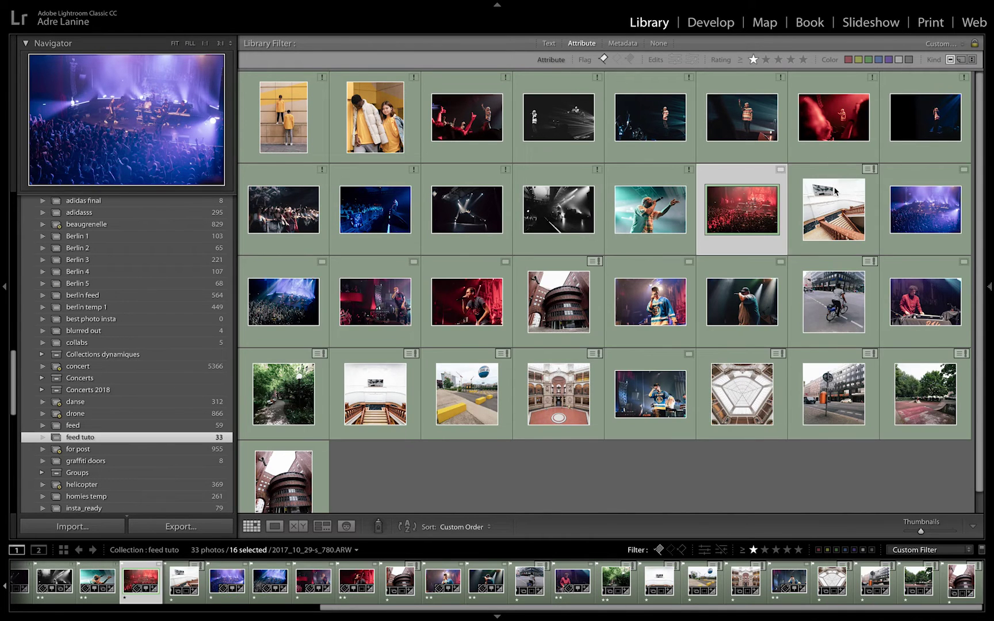
pyautogui.click(928, 23)
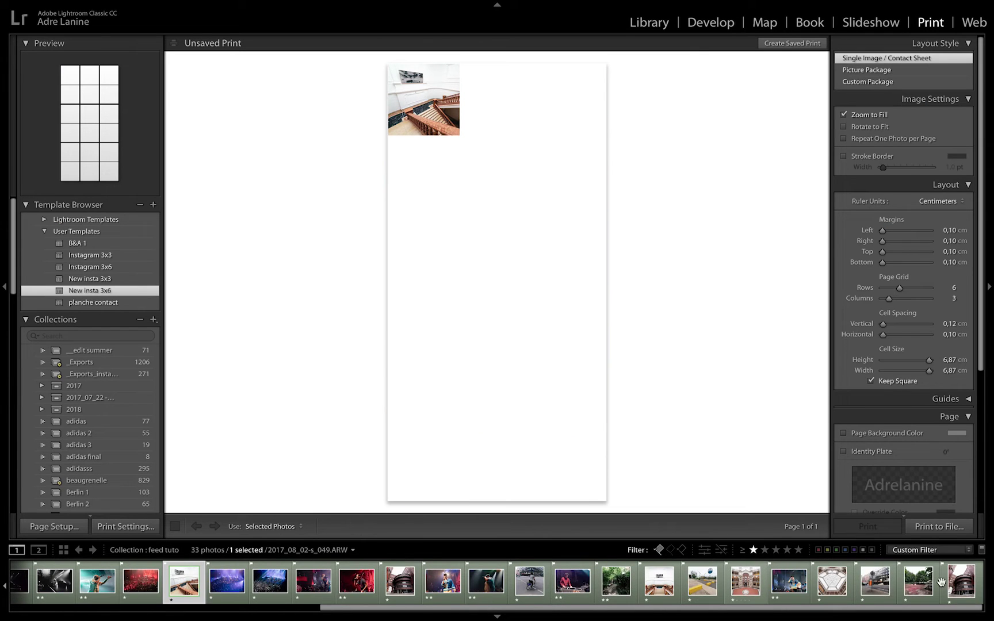
pyautogui.keyDown('shift'); pyautogui.click(963, 583); pyautogui.keyUp('shift')
# - Select a run of filmstrip photos, excluding the trees, stairs and yellow-block shots
pyautogui.keyDown('ctrl'); pyautogui.click(530, 581); pyautogui.keyUp('ctrl')
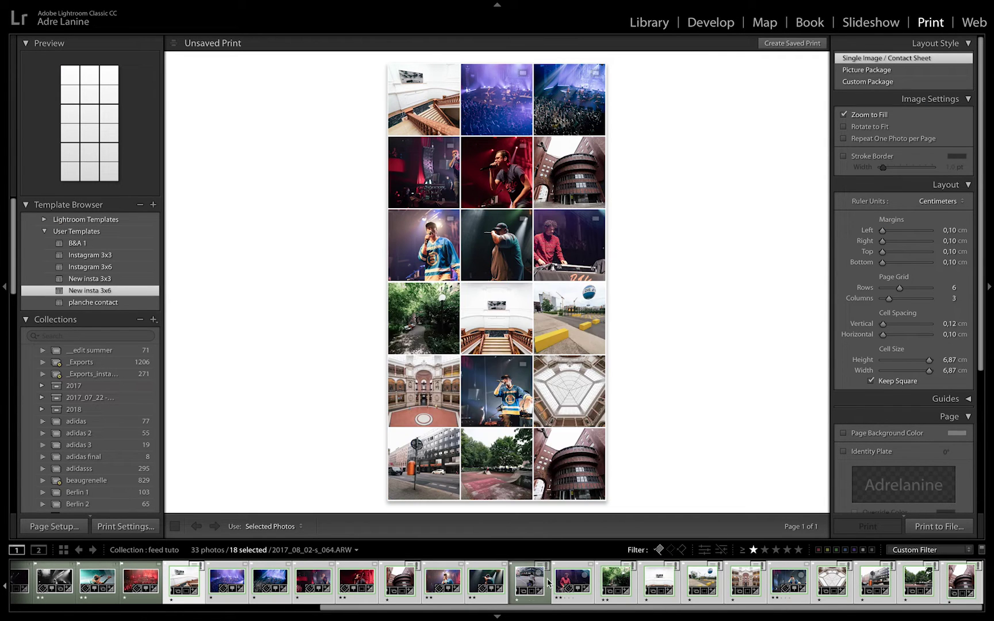
pyautogui.keyDown('ctrl'); pyautogui.click(614, 583); pyautogui.keyUp('ctrl')
pyautogui.keyDown('ctrl'); pyautogui.click(659, 583); pyautogui.keyUp('ctrl')
pyautogui.keyDown('ctrl'); pyautogui.click(701, 583); pyautogui.keyUp('ctrl')
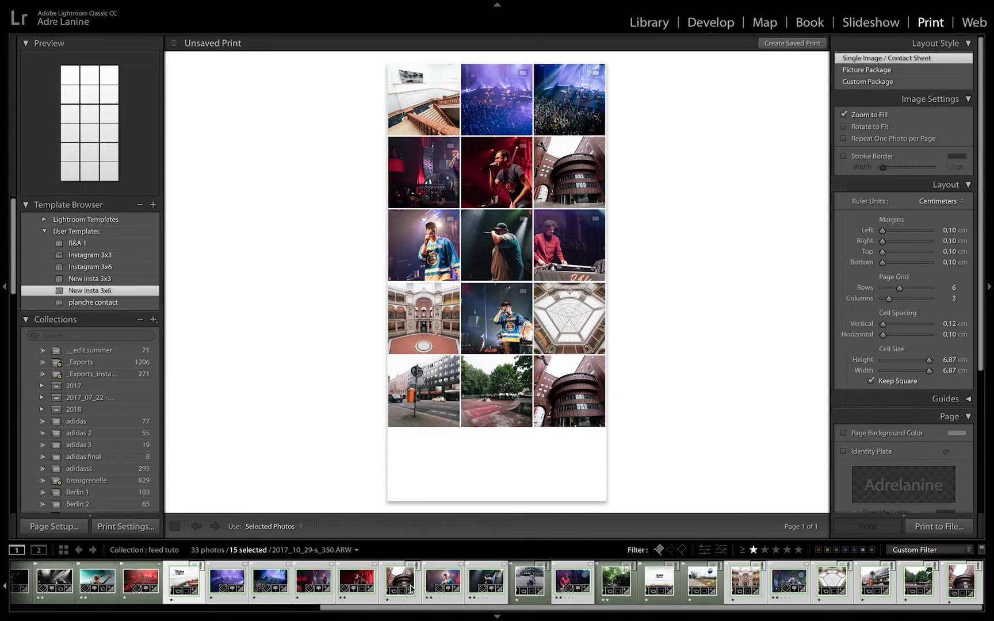
# - Drag a photo to a new filmstrip position, then select only the cyclist photo
pyautogui.moveTo(401, 584); pyautogui.dragTo(786, 592)
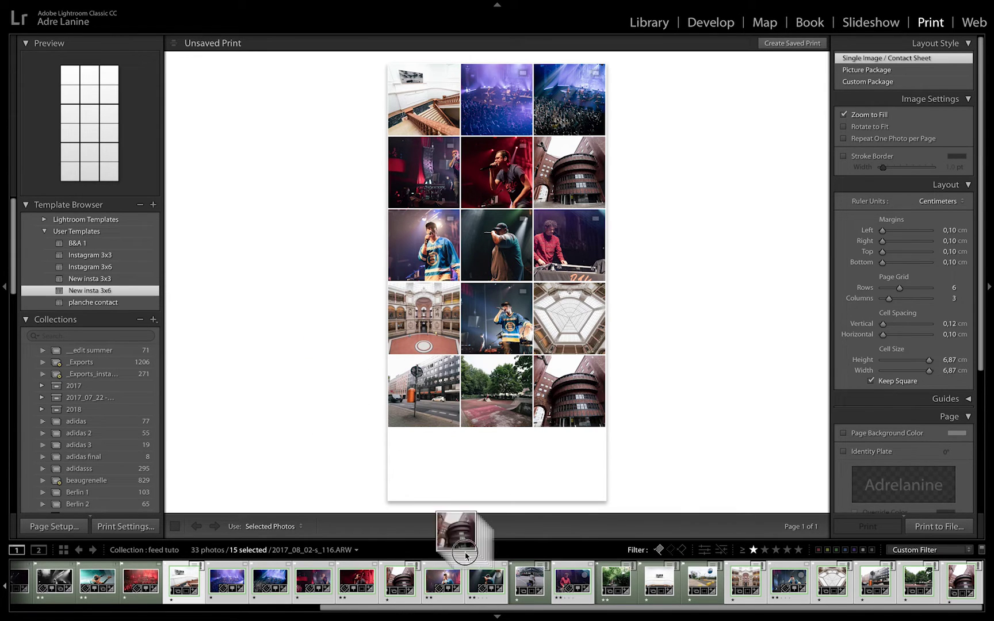
pyautogui.moveTo(785, 593); pyautogui.dragTo(746, 585)
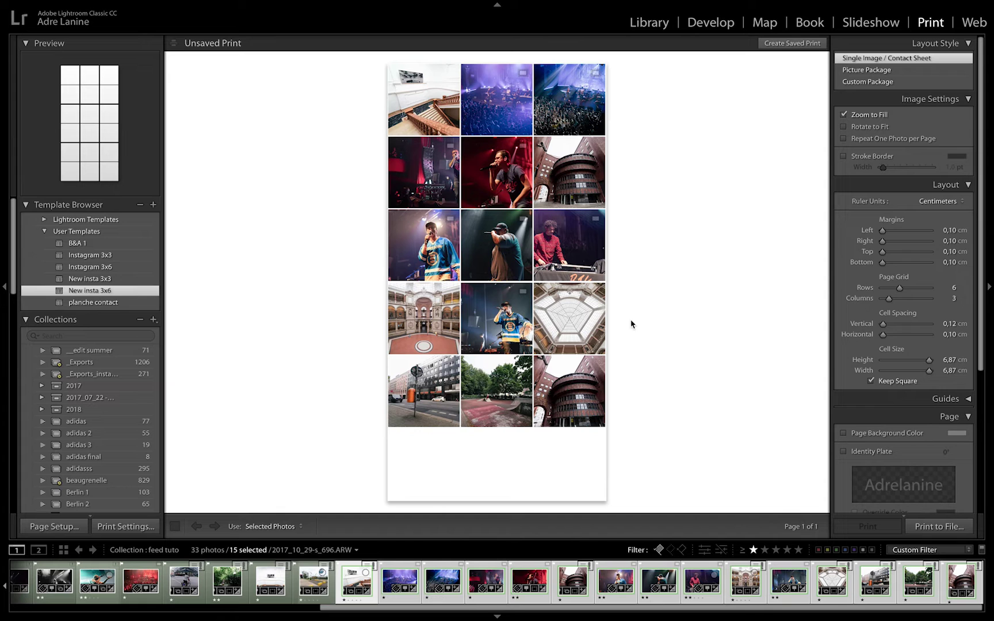
pyautogui.click(183, 580)
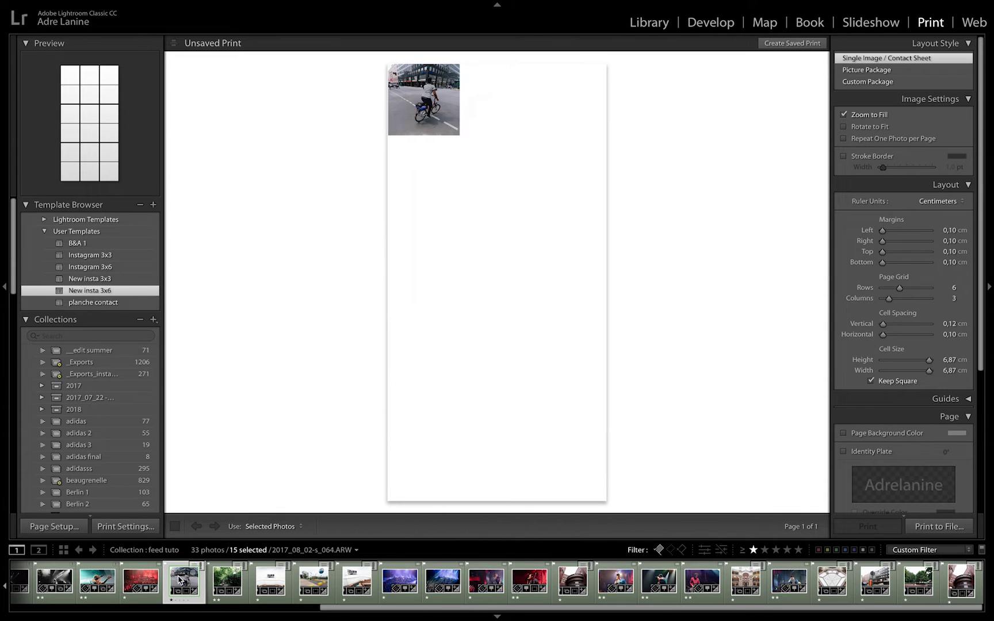
pyautogui.click(650, 22)
# - Back in Print, select the last ten filmstrip photos to fill ten cells
pyautogui.click(922, 23)
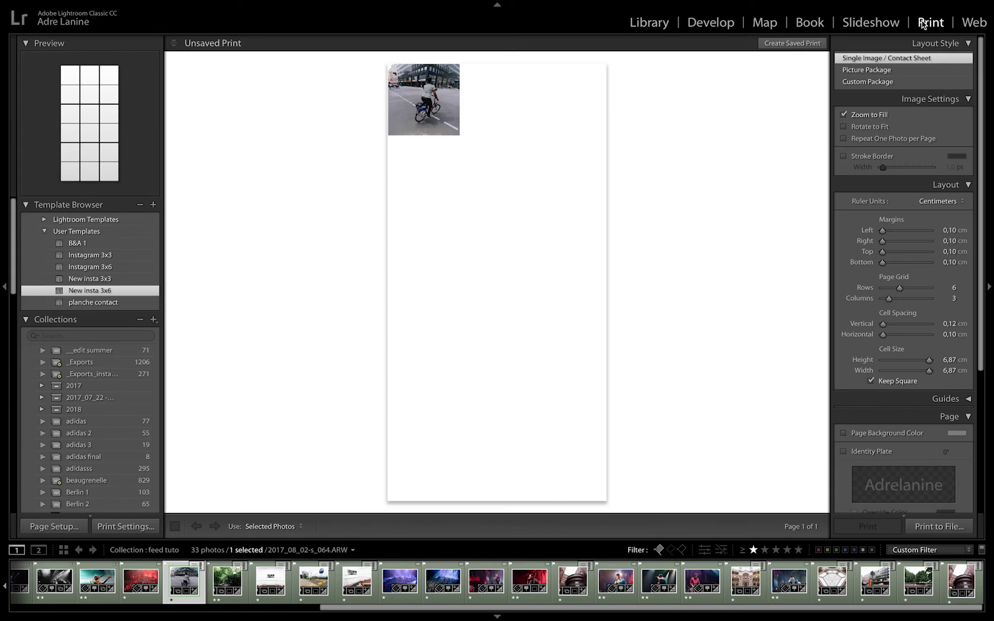
pyautogui.click(962, 592)
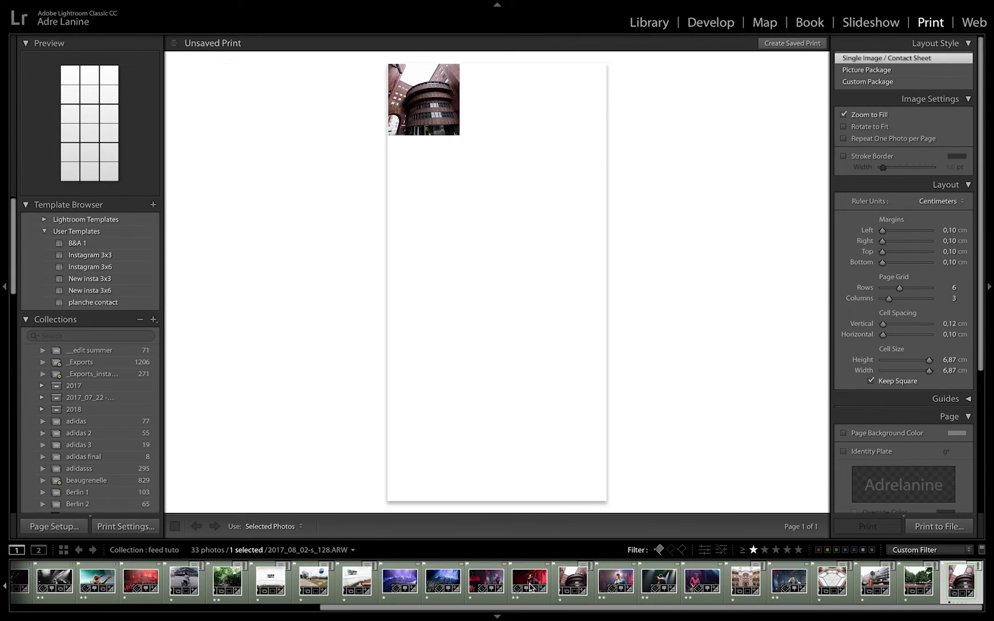
pyautogui.keyDown('shift'); pyautogui.click(568, 582); pyautogui.keyUp('shift')
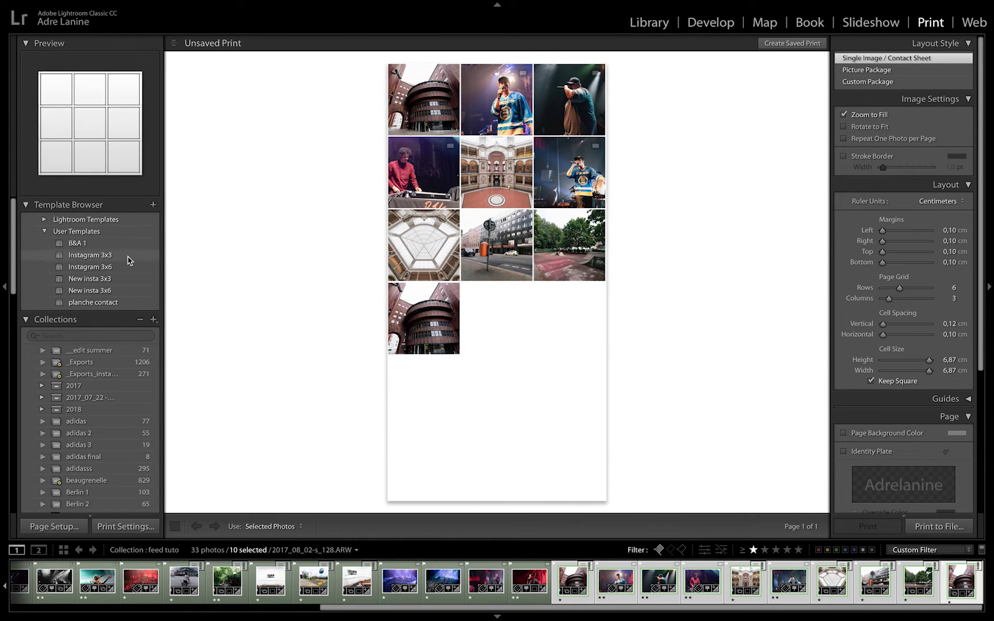
# - Try New insta 3x3 and Instagram 3x3, ending on New insta 3x3 with 0.60 cm spacing
pyautogui.click(104, 279)
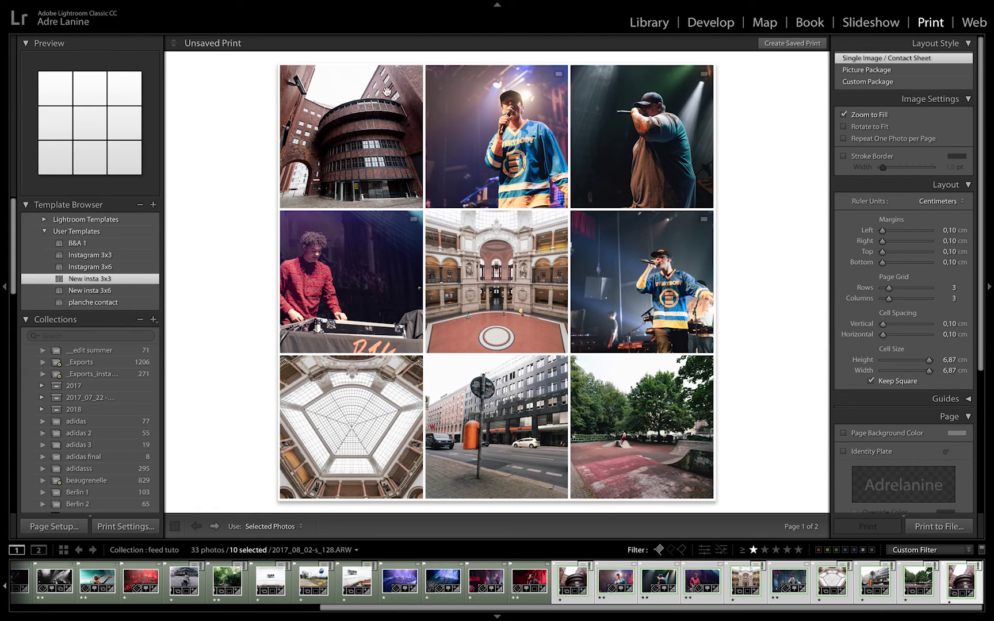
pyautogui.click(97, 256)
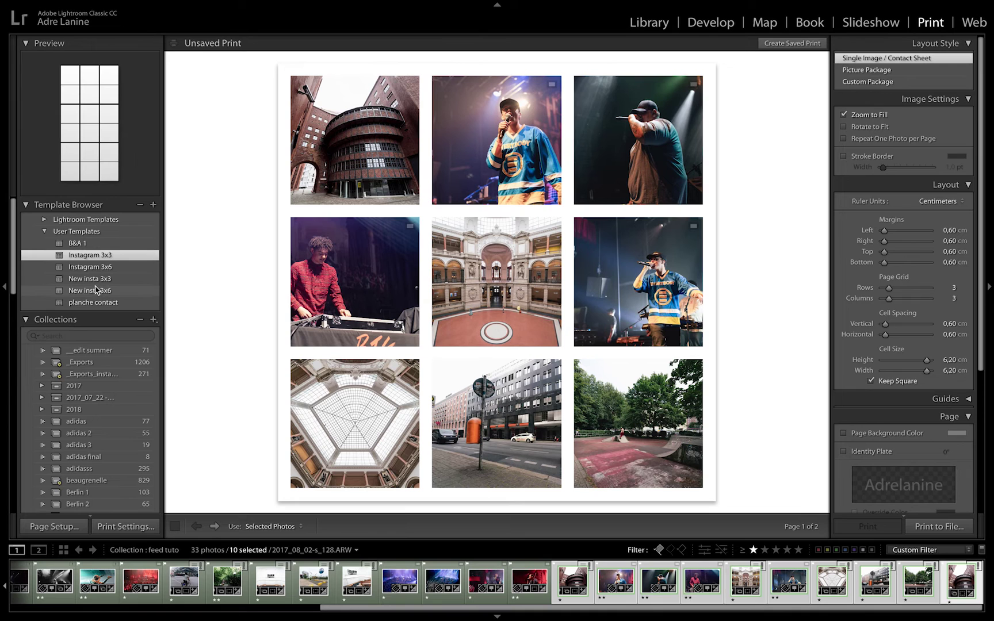
pyautogui.click(96, 279)
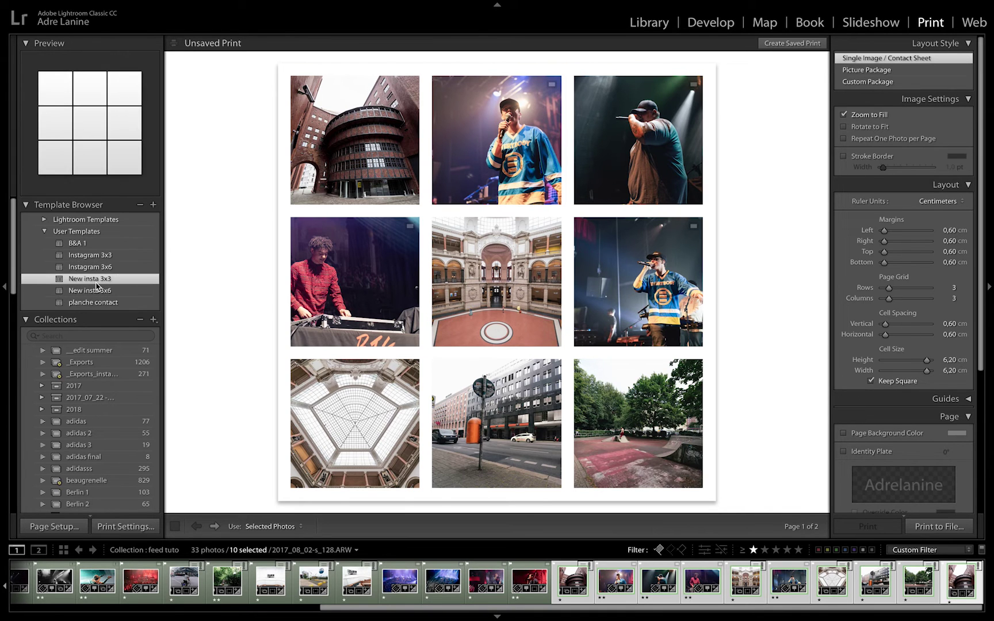